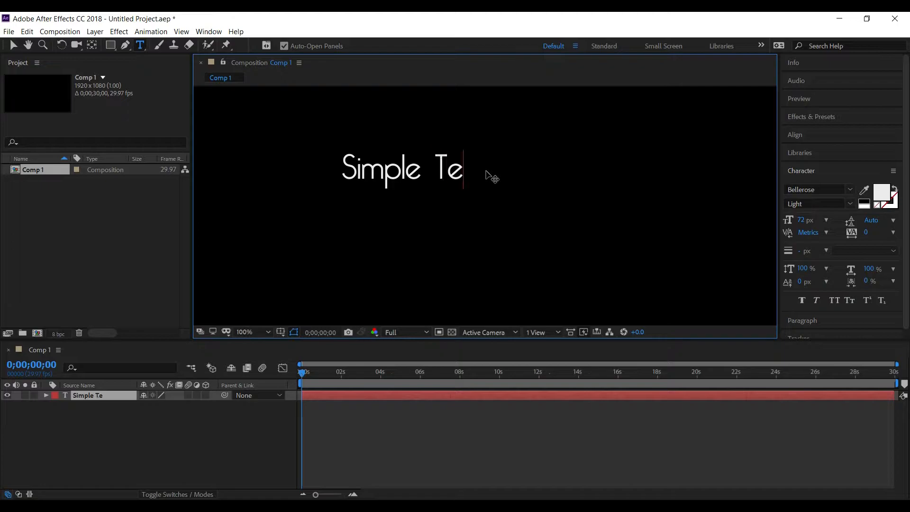
Step: Complete the title text as "Simple Text Animations" and move it lower in the frame
{"action": "type", "text": "mations"}
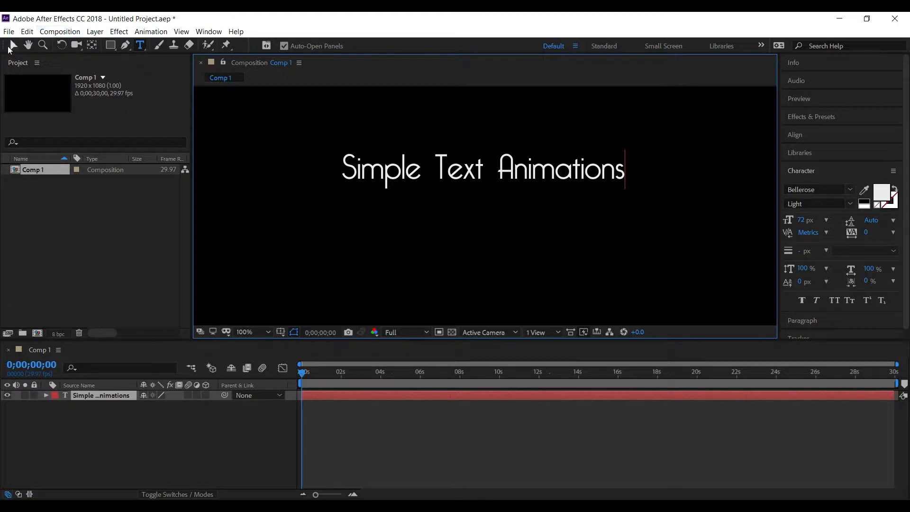
{"action": "left_click", "coordinate": [13, 46]}
{"action": "left_click_drag", "start_coordinate": [510, 177], "coordinate": [505, 212]}
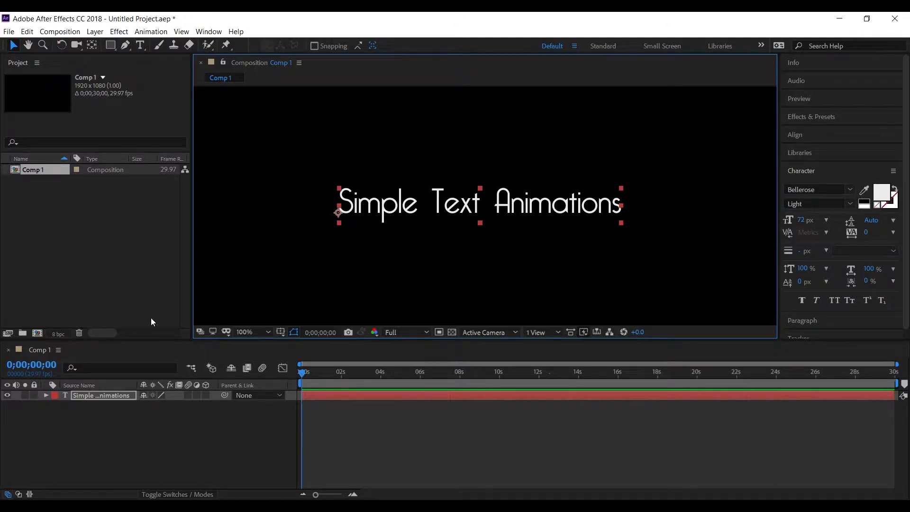
Step: Add an Anchor Point animator to the title text and reveal the layer's Text, Range Selector and Transform properties
{"action": "left_click", "coordinate": [45, 395]}
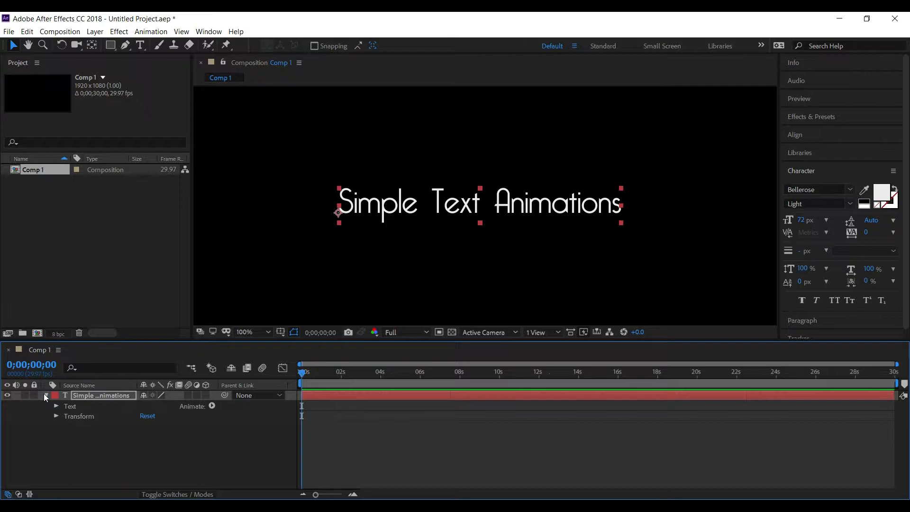
{"action": "left_click", "coordinate": [55, 407]}
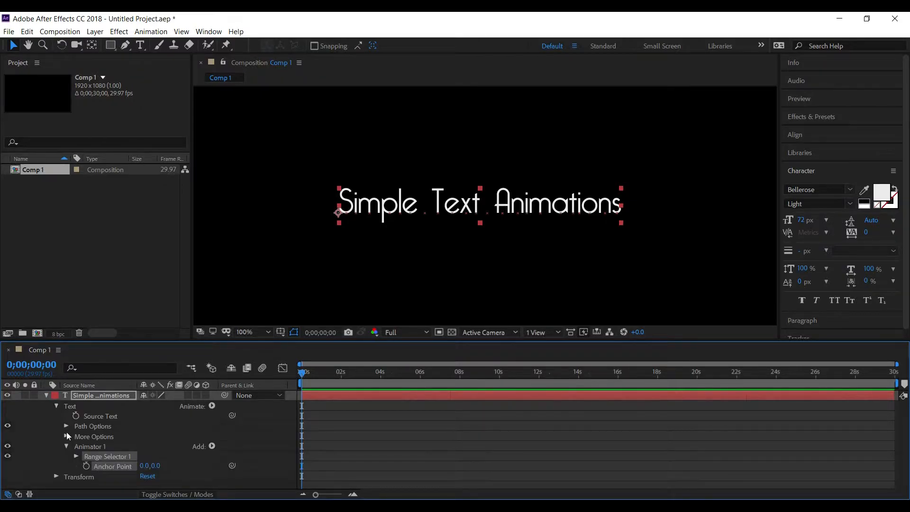
{"action": "left_click", "coordinate": [55, 477]}
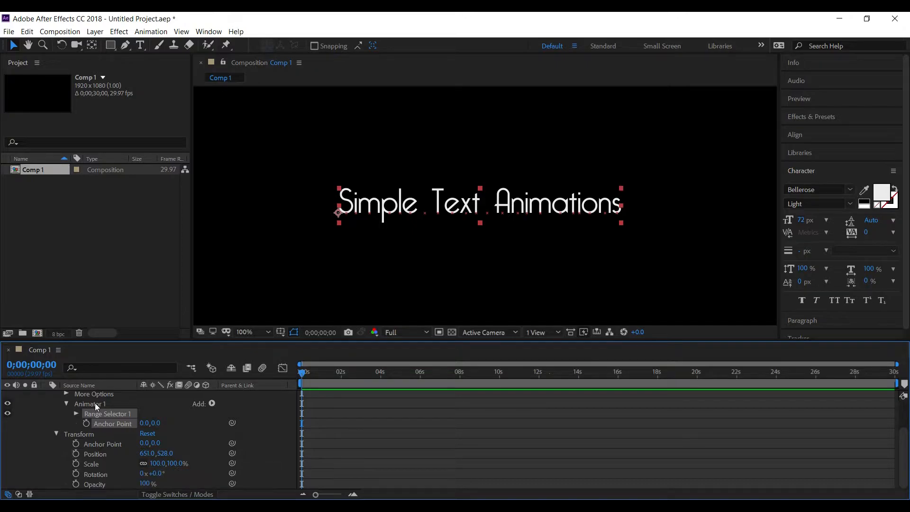
{"action": "left_click", "coordinate": [75, 414]}
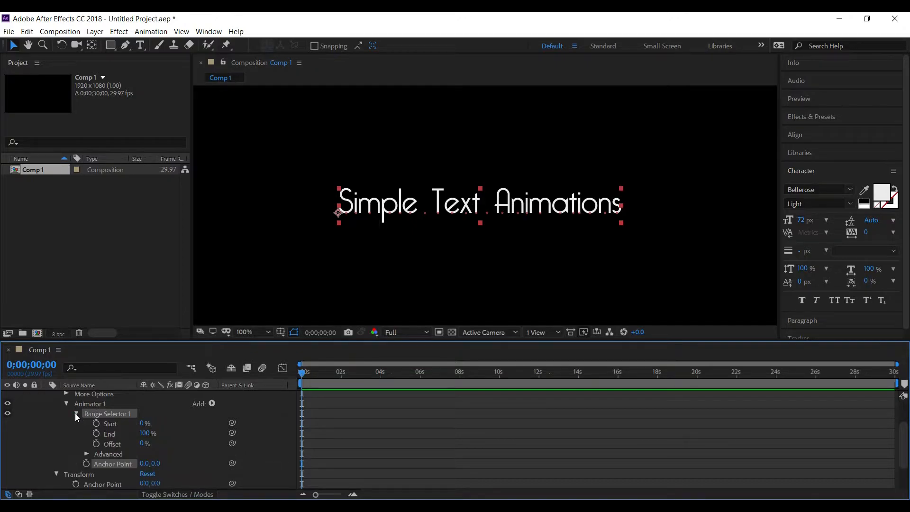
{"action": "left_click", "coordinate": [75, 413]}
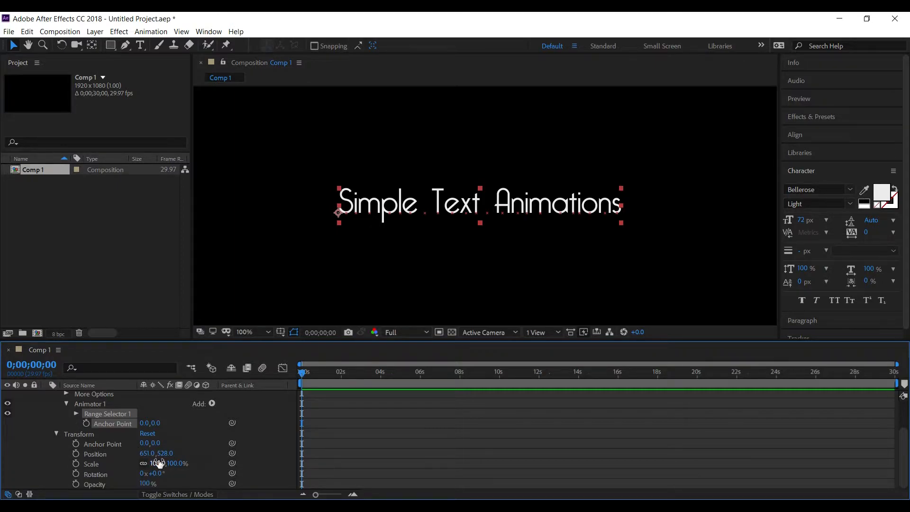
Step: Animate the title's Position from 651, 528 at 0;00;00;00 to 651, 635 at 0;00;01;29
{"action": "left_click", "coordinate": [75, 454]}
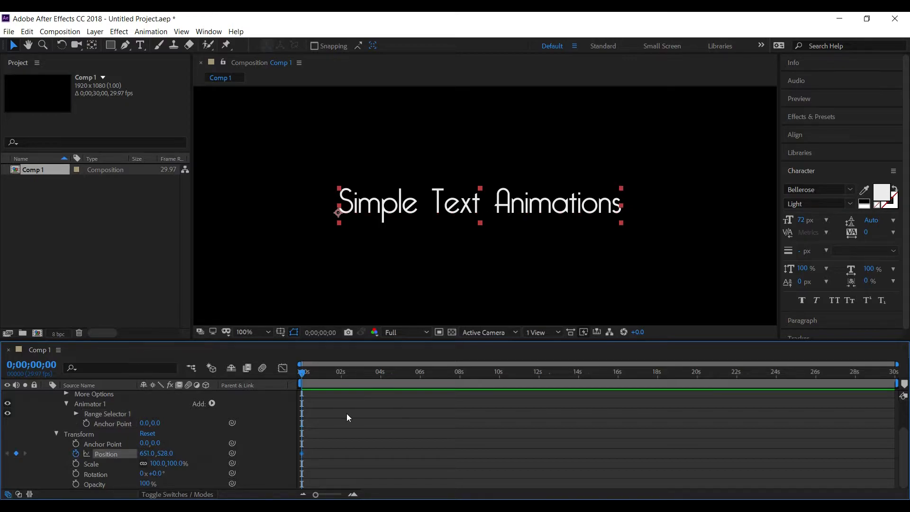
{"action": "key", "text": "space"}
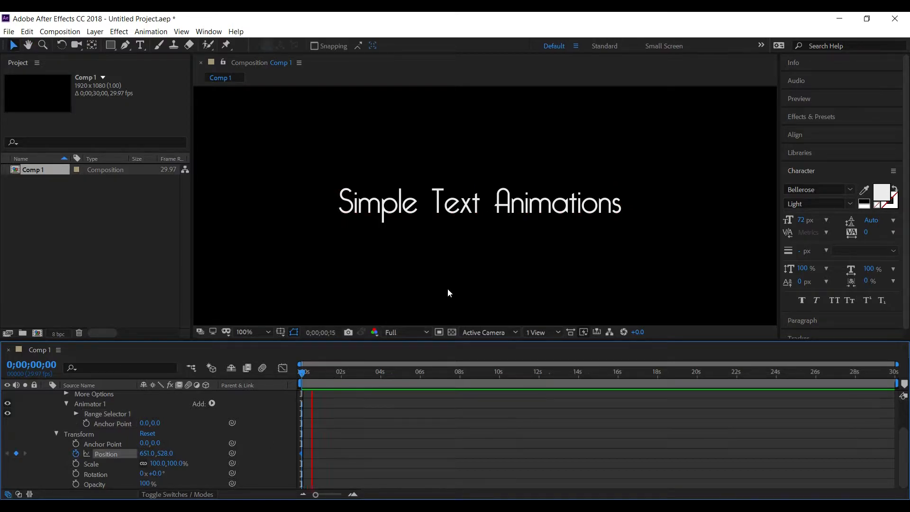
{"action": "key", "text": "space"}
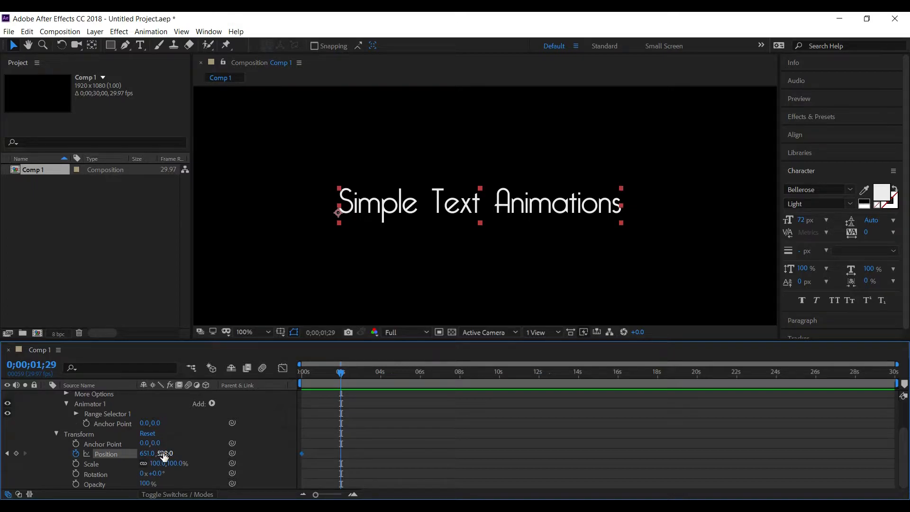
{"action": "left_click_drag", "start_coordinate": [164, 455], "coordinate": [207, 471]}
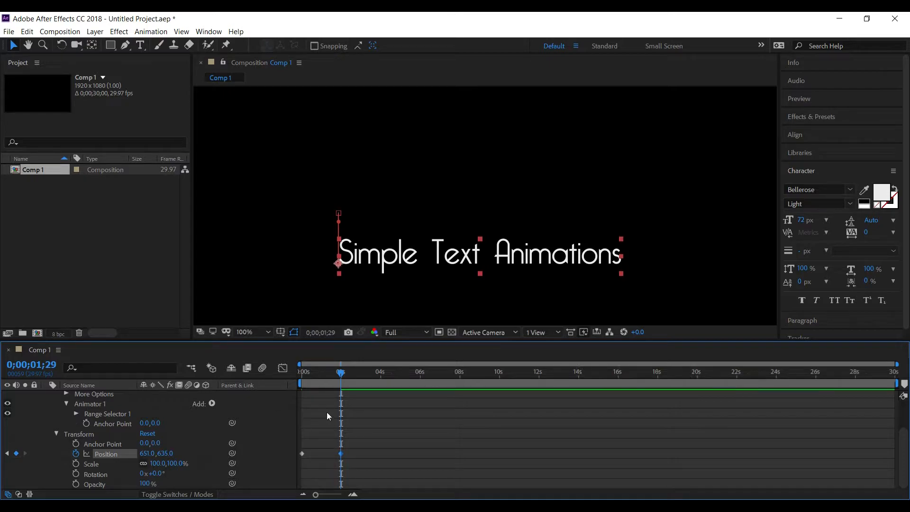
Step: Preview the title's downward movement from the start, and delete the second Position keyframe
{"action": "key", "text": "space"}
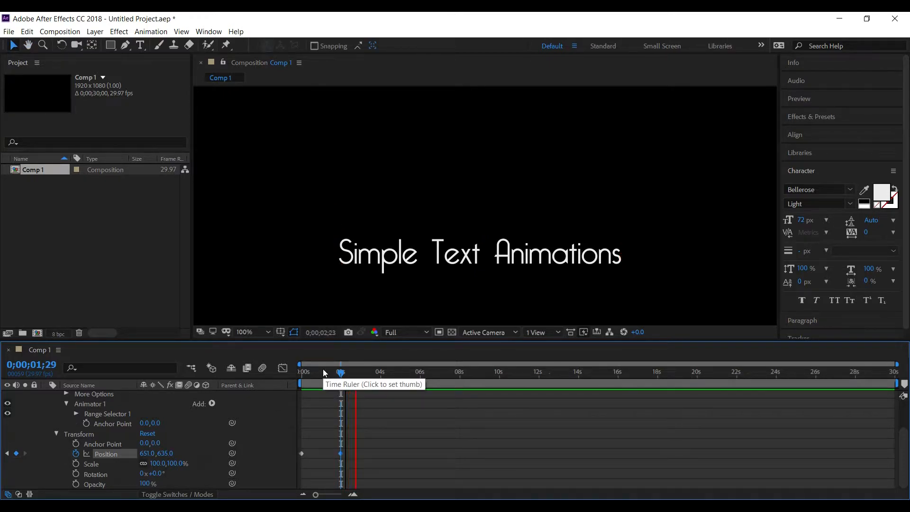
{"action": "key", "text": "space"}
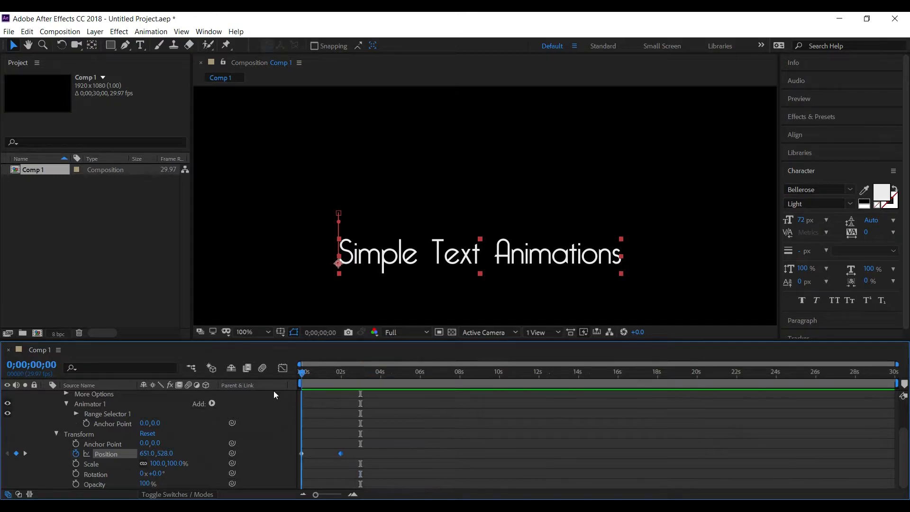
{"action": "key", "text": "Home"}
{"action": "key", "text": "space"}
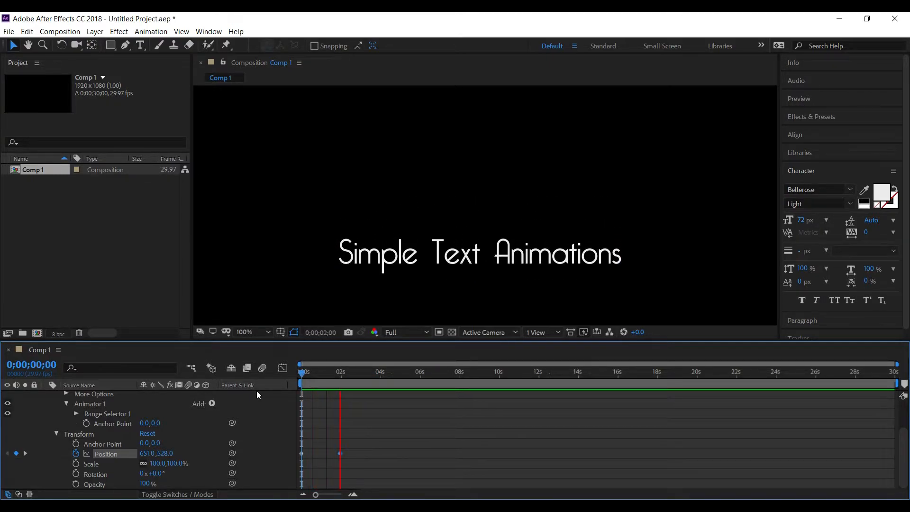
{"action": "key", "text": "space"}
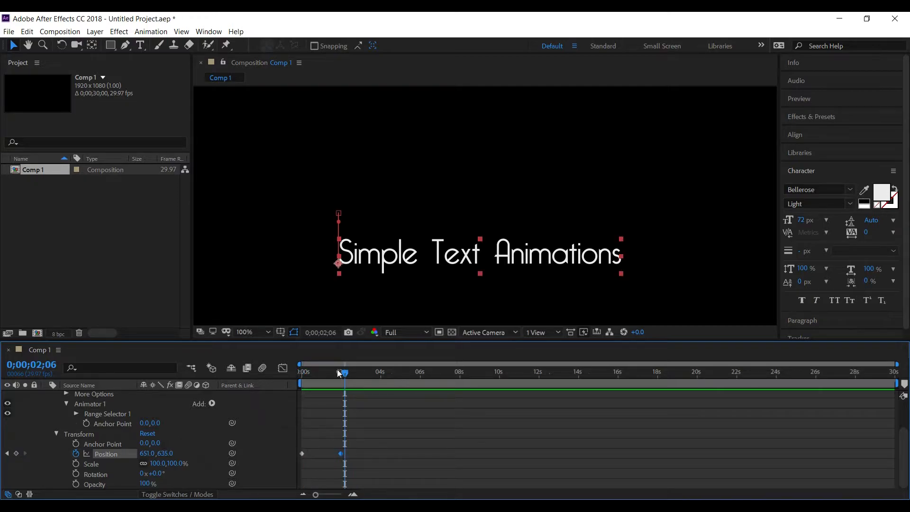
{"action": "key", "text": "Home"}
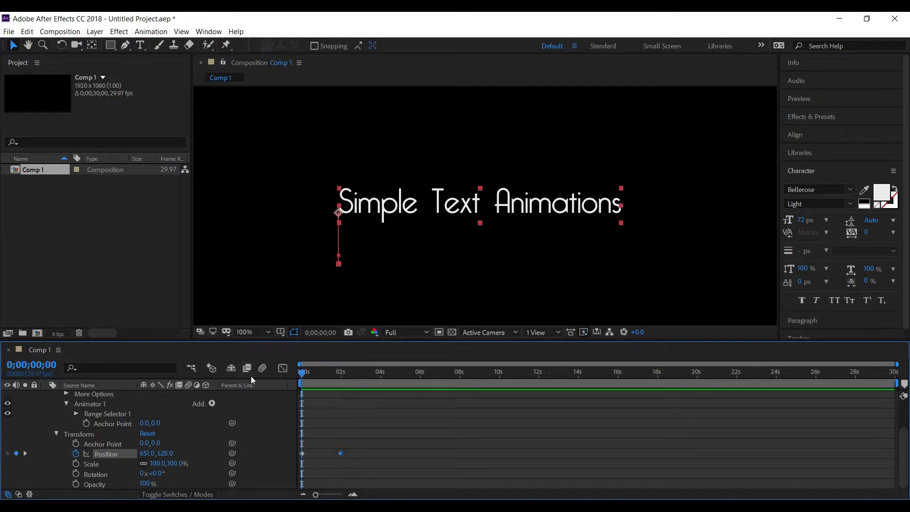
{"action": "key", "text": "Delete"}
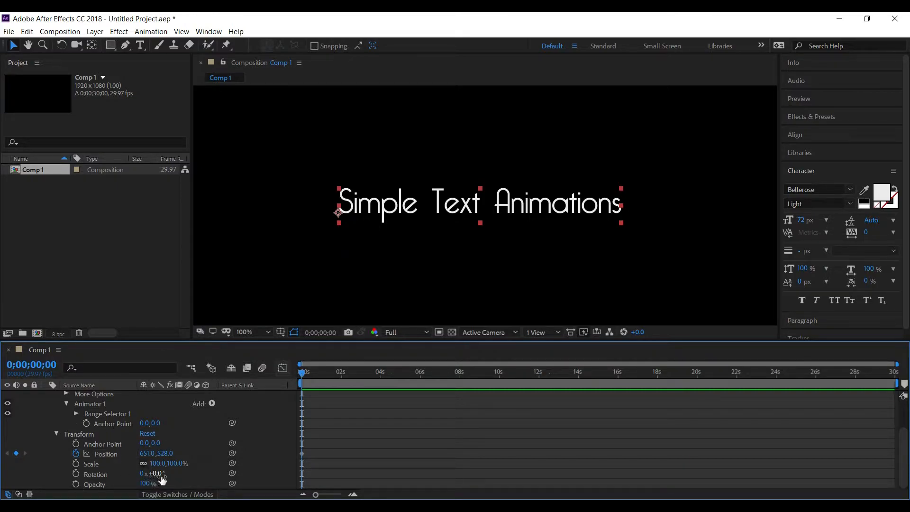
Step: Keyframe the title's Rotation at -15° at 0;00;00;00, +14° at 0;00;01;17, -10° at 0;00;02;19 and +6° at 0;00;03;00
{"action": "mouse_move", "coordinate": [155, 474]}
{"action": "left_mouse_down"}
{"action": "mouse_move", "coordinate": [185, 473]}
{"action": "mouse_move", "coordinate": [138, 470]}
{"action": "left_mouse_up"}
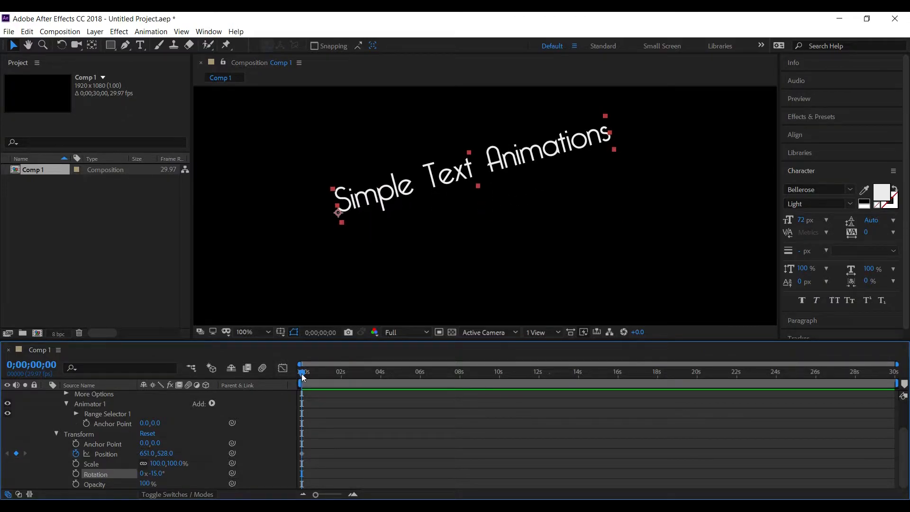
{"action": "left_click", "coordinate": [75, 474]}
{"action": "left_click_drag", "start_coordinate": [304, 375], "coordinate": [333, 375]}
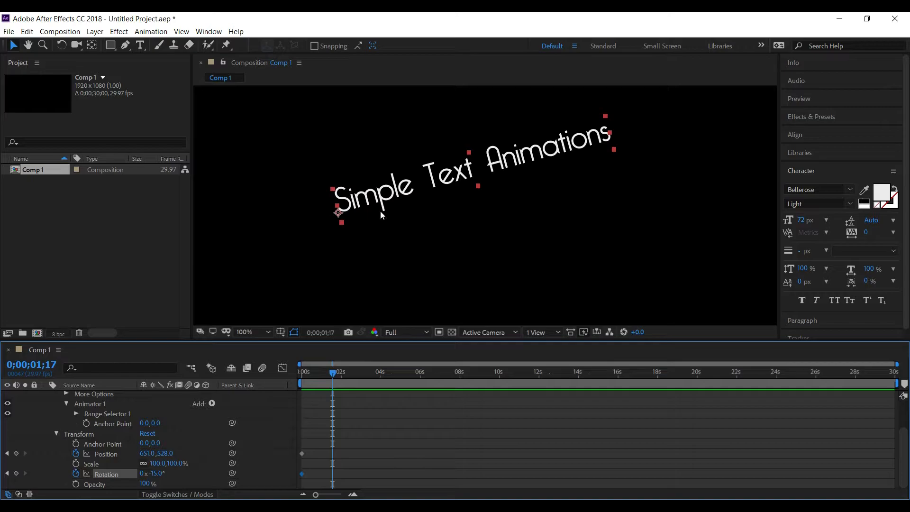
{"action": "left_click_drag", "start_coordinate": [158, 474], "coordinate": [168, 474]}
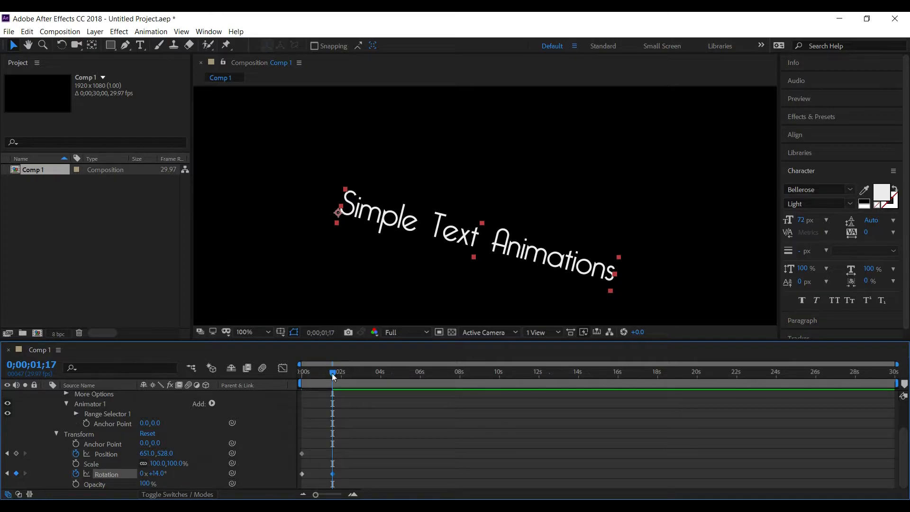
{"action": "left_click_drag", "start_coordinate": [332, 374], "coordinate": [353, 374]}
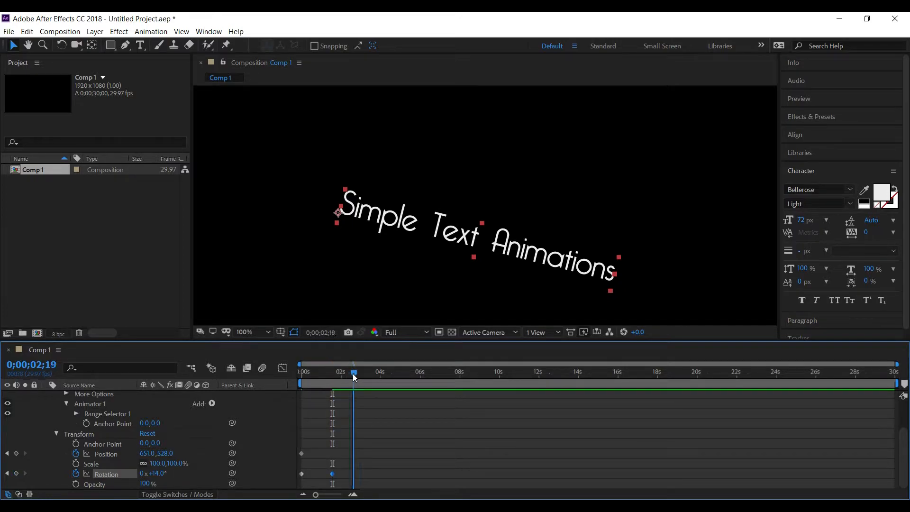
{"action": "left_click_drag", "start_coordinate": [159, 475], "coordinate": [145, 474]}
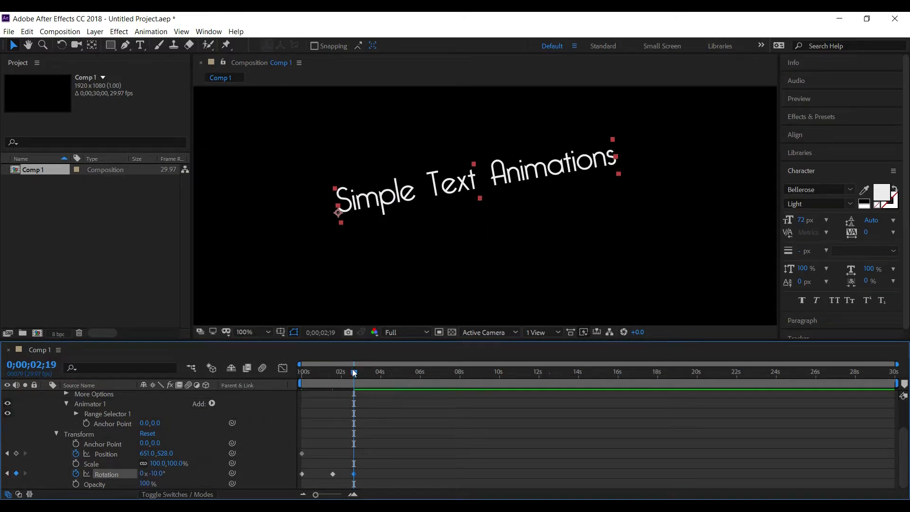
{"action": "left_click_drag", "start_coordinate": [355, 373], "coordinate": [361, 373]}
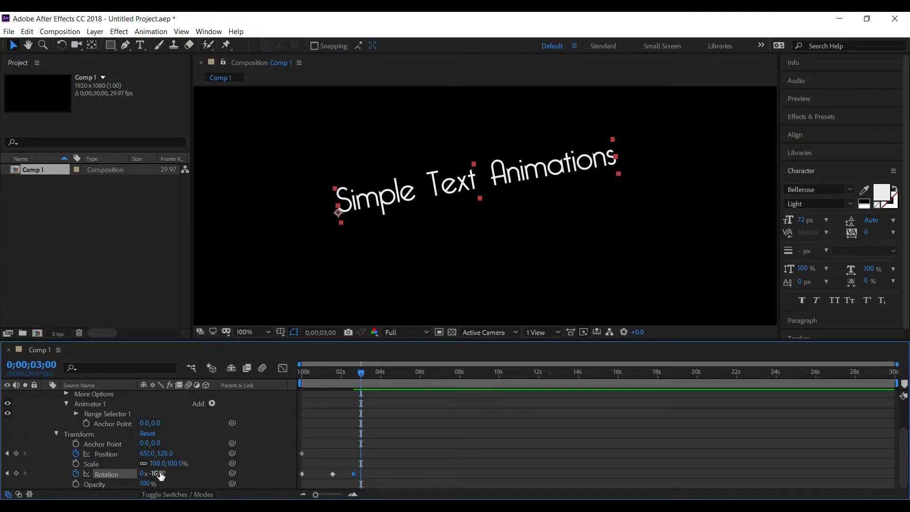
{"action": "key", "text": "Return"}
Step: Preview the title's swinging rotation from the beginning of the composition
{"action": "key", "text": "Home"}
{"action": "key", "text": "space"}
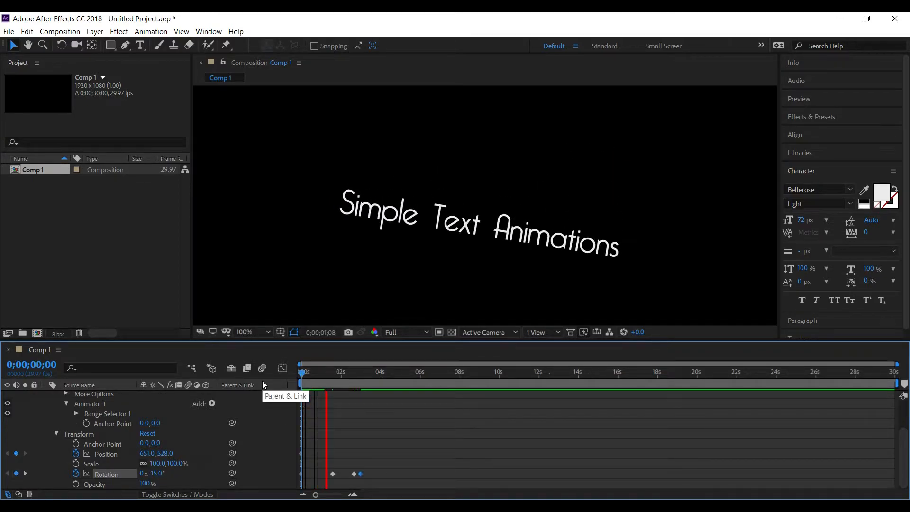
{"action": "key", "text": "space"}
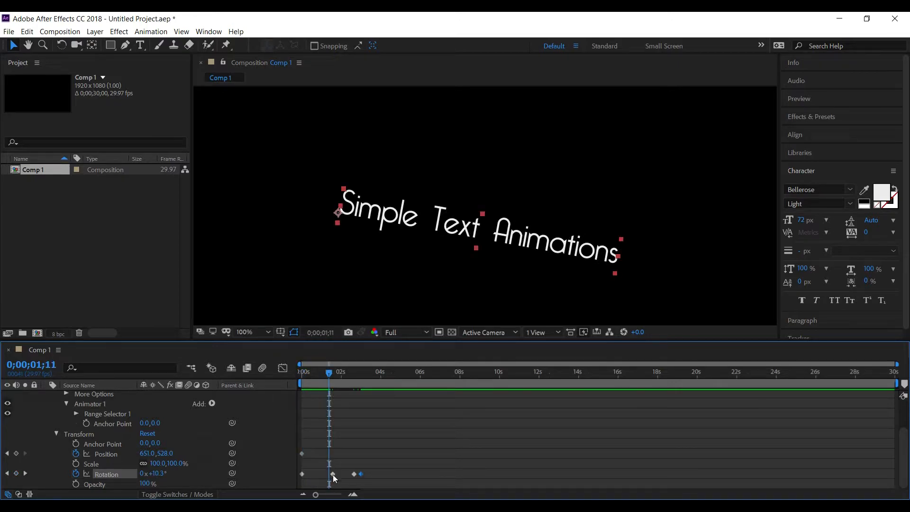
Step: Move the later Rotation keyframes closer together near the start of the timeline and preview the faster swing
{"action": "mouse_move", "coordinate": [326, 475]}
{"action": "left_mouse_down"}
{"action": "mouse_move", "coordinate": [314, 477]}
{"action": "mouse_move", "coordinate": [356, 476]}
{"action": "mouse_move", "coordinate": [322, 478]}
{"action": "left_mouse_up"}
{"action": "left_click_drag", "start_coordinate": [330, 374], "coordinate": [354, 372]}
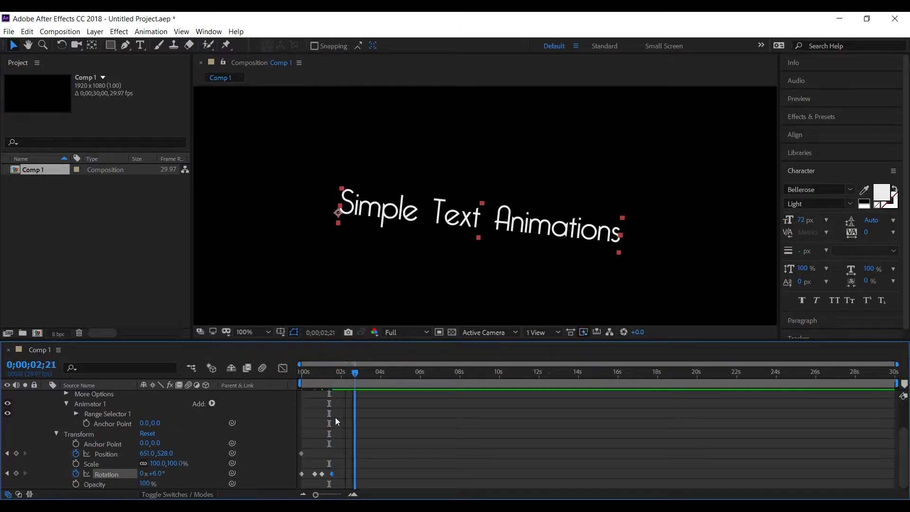
{"action": "left_click_drag", "start_coordinate": [334, 473], "coordinate": [326, 477]}
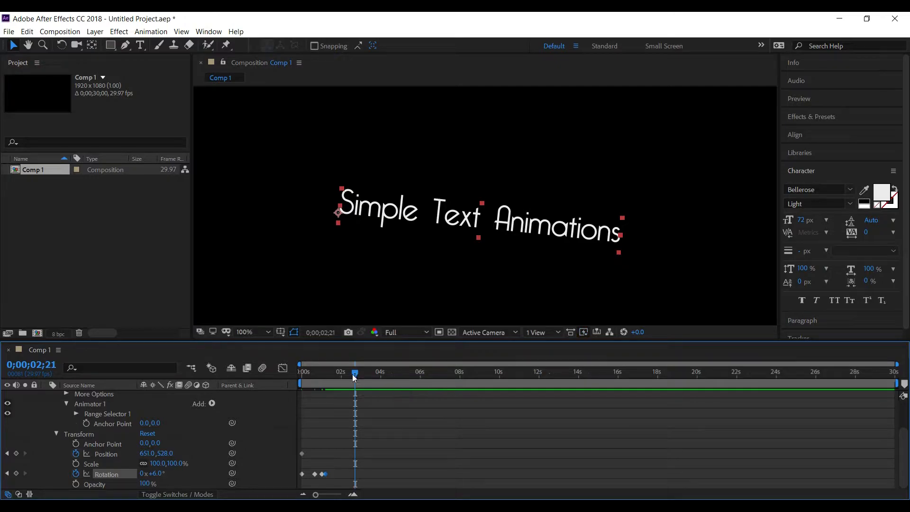
{"action": "left_click_drag", "start_coordinate": [352, 374], "coordinate": [269, 385]}
{"action": "key", "text": "space"}
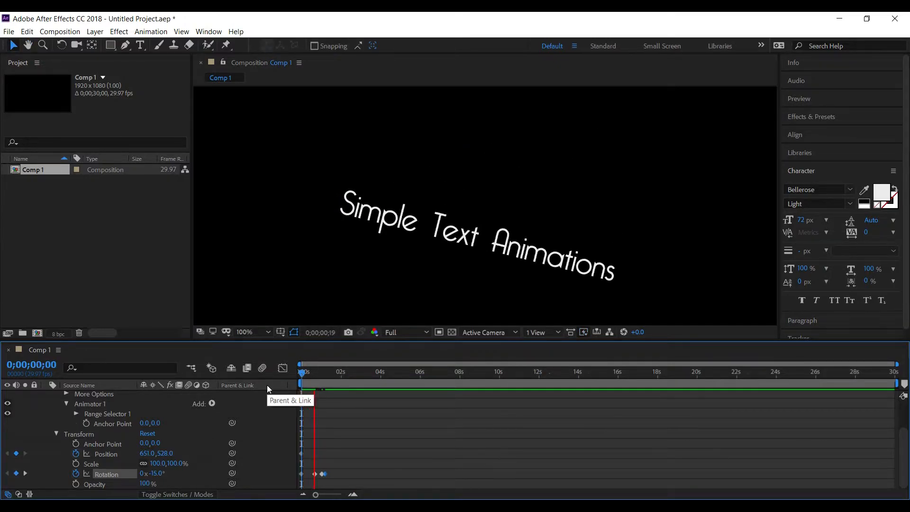
{"action": "key", "text": "space"}
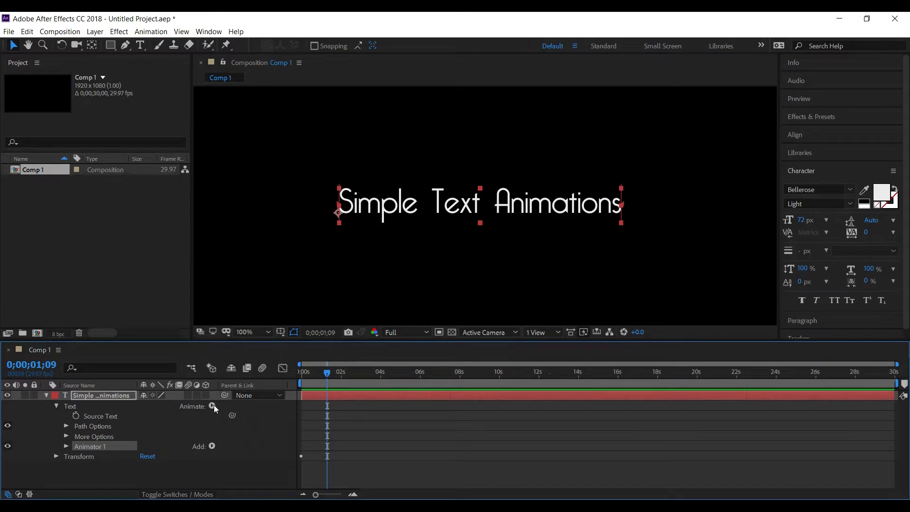
Step: Enable per-character 3D for the title text and return the current time to 0;00;00;00
{"action": "left_click", "coordinate": [212, 406]}
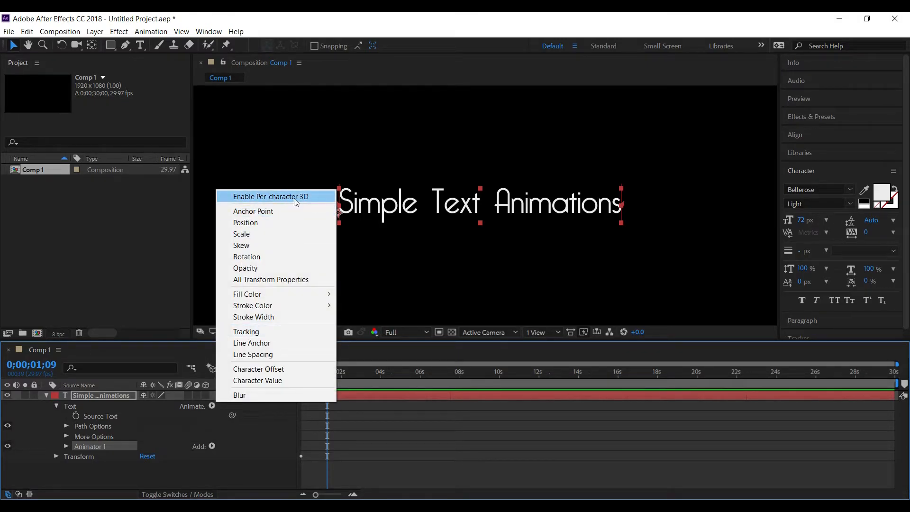
{"action": "left_click", "coordinate": [281, 197]}
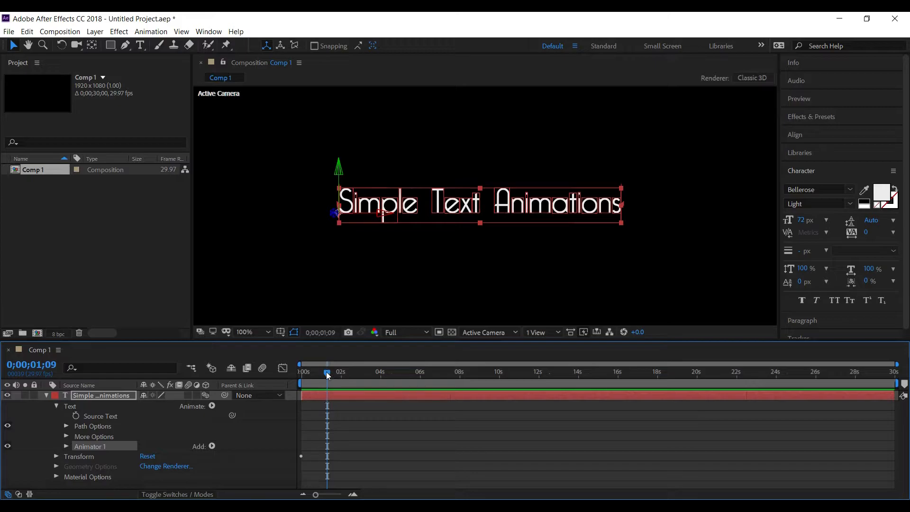
{"action": "left_click_drag", "start_coordinate": [329, 375], "coordinate": [281, 365]}
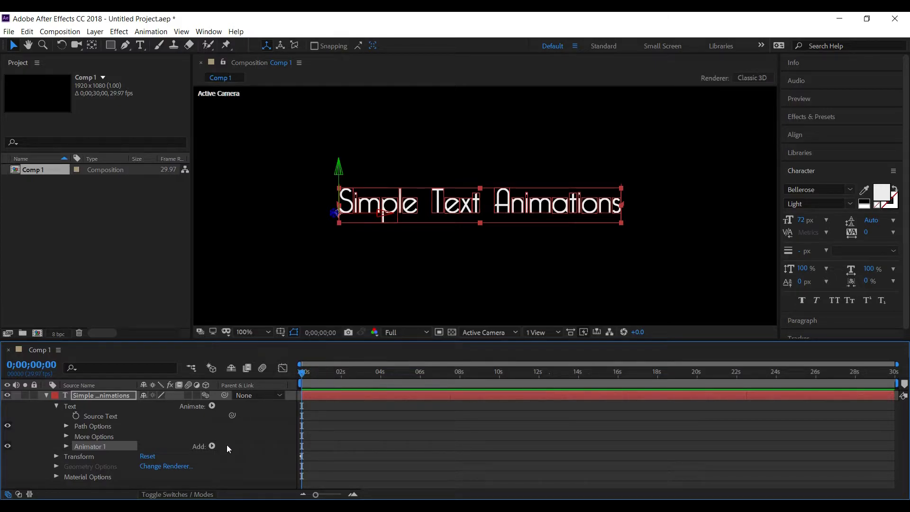
Step: Keyframe the title's X Rotation at 0° at 0;00;00;00 and 2 full turns at 0;00;02;06, and preview the spin
{"action": "left_click", "coordinate": [57, 457]}
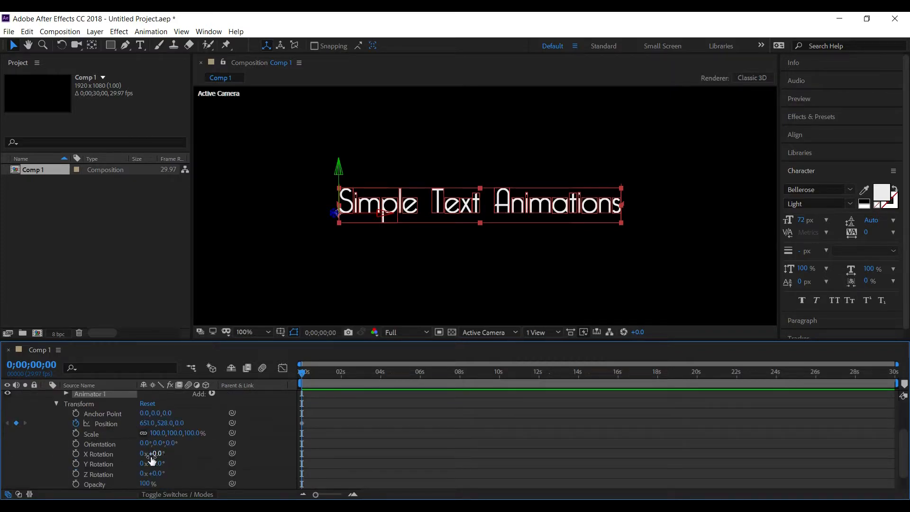
{"action": "left_click_drag", "start_coordinate": [154, 454], "coordinate": [195, 453]}
{"action": "left_click", "coordinate": [76, 453]}
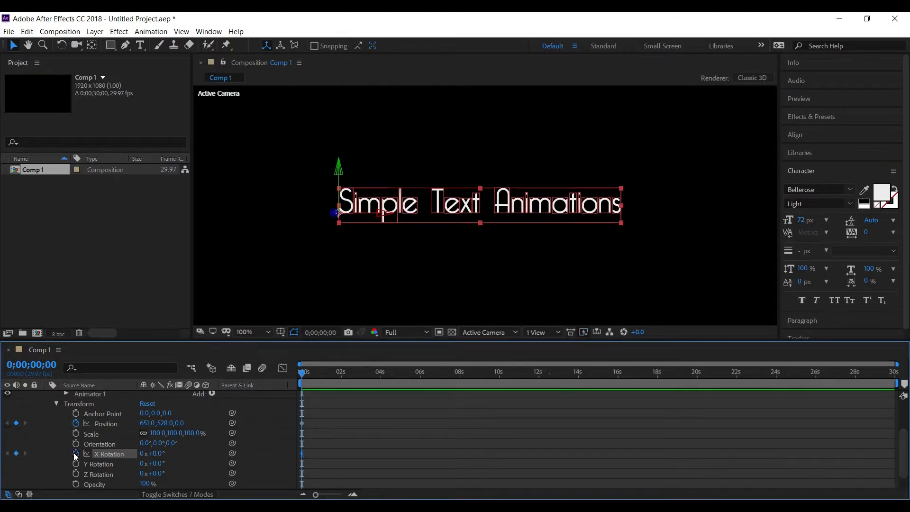
{"action": "left_click_drag", "start_coordinate": [301, 376], "coordinate": [344, 384]}
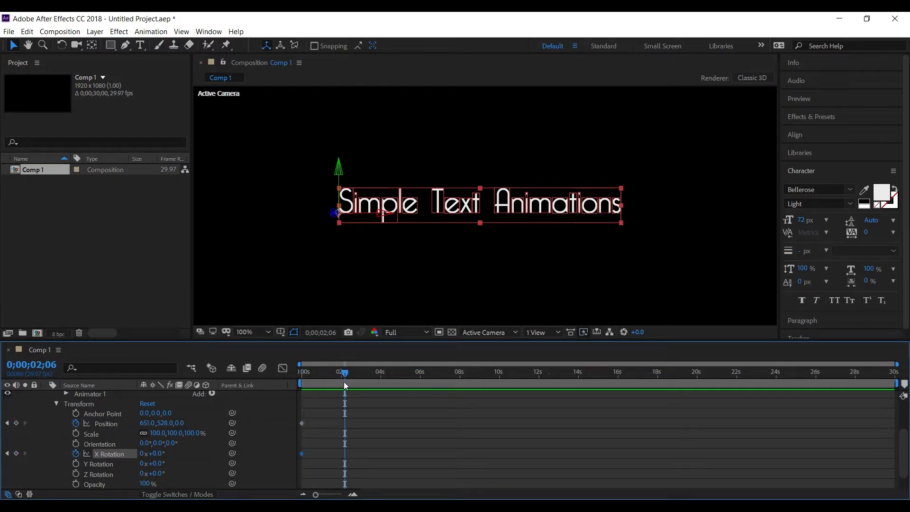
{"action": "left_click", "coordinate": [142, 454]}
{"action": "type", "text": "2"}
{"action": "key", "text": "Return"}
{"action": "left_click_drag", "start_coordinate": [347, 376], "coordinate": [274, 383]}
{"action": "key", "text": "space"}
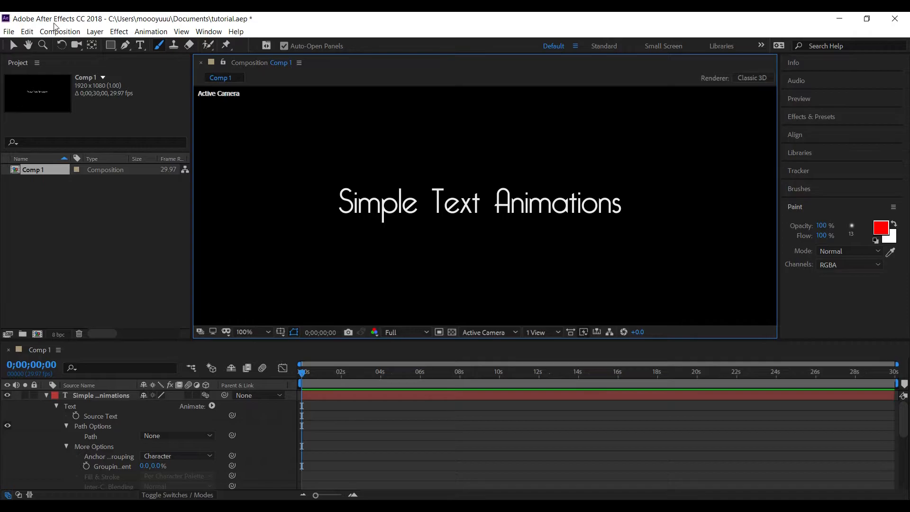
Step: Change the composition's background color to medium gray-cyan 399297 in the composition settings
{"action": "left_click", "coordinate": [55, 32]}
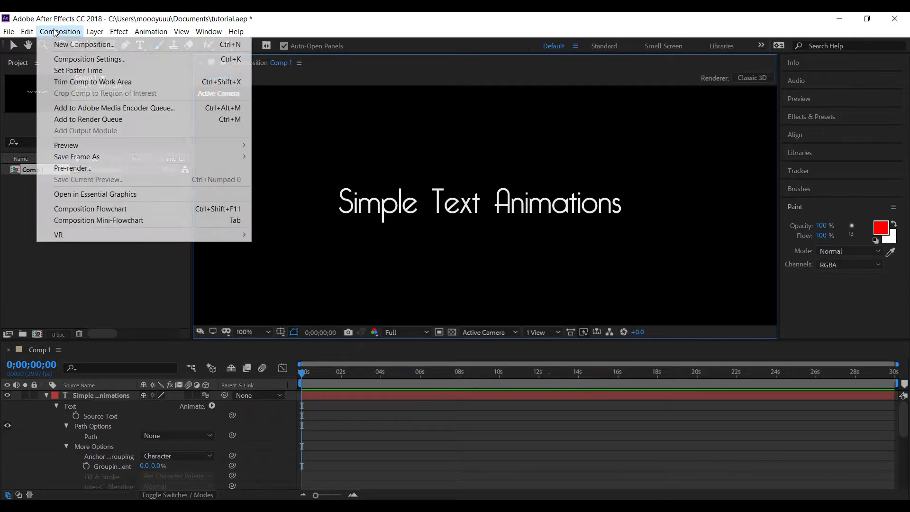
{"action": "left_click", "coordinate": [79, 59]}
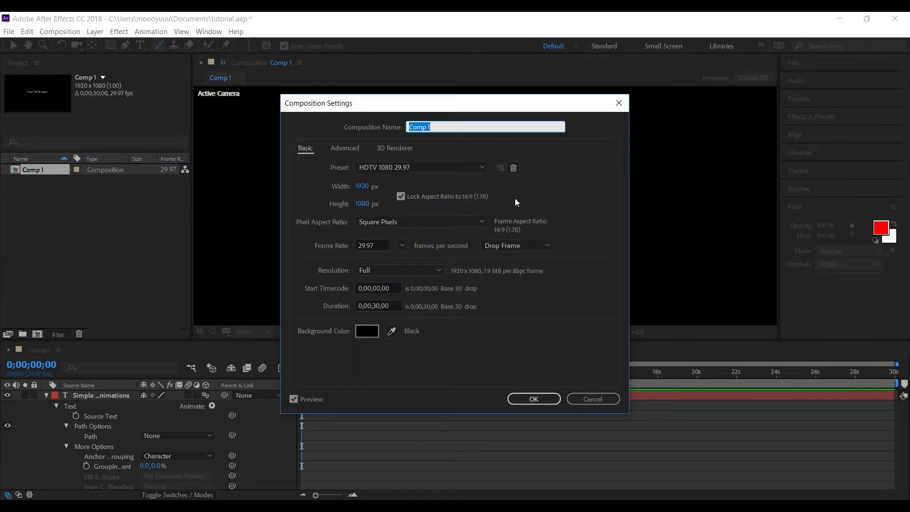
{"action": "left_click", "coordinate": [392, 330]}
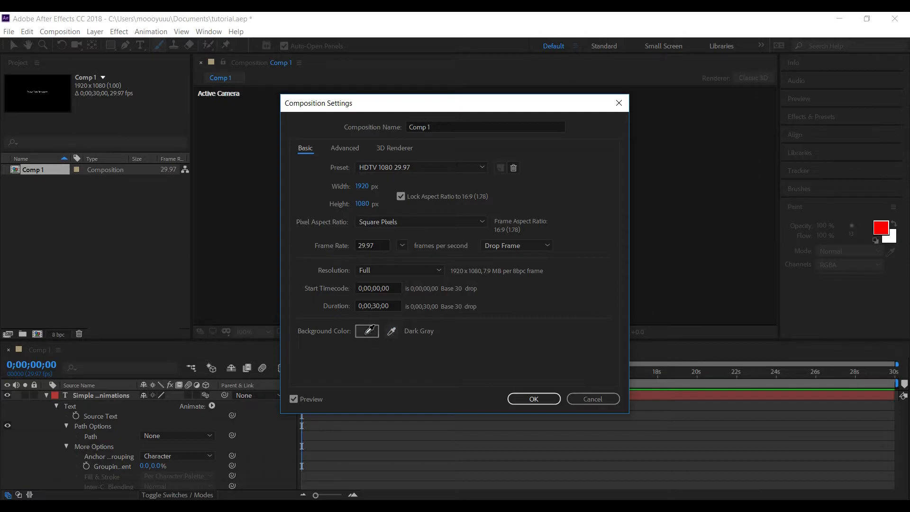
{"action": "left_click", "coordinate": [366, 334]}
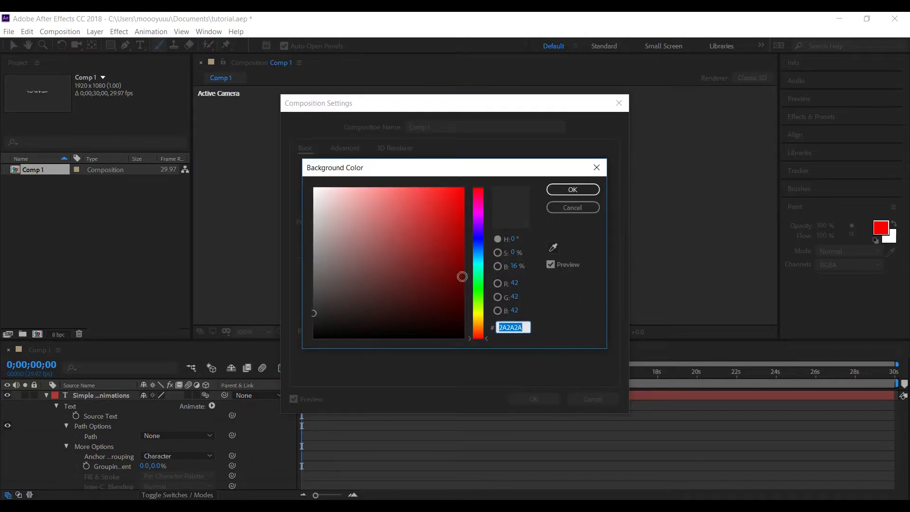
{"action": "left_click_drag", "start_coordinate": [479, 275], "coordinate": [479, 280]}
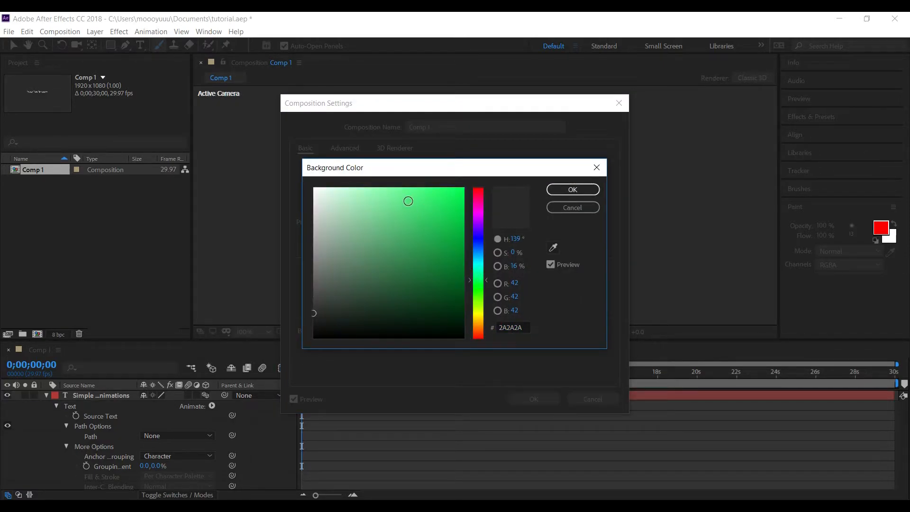
{"action": "left_click", "coordinate": [480, 261]}
{"action": "left_click_drag", "start_coordinate": [429, 209], "coordinate": [411, 203]}
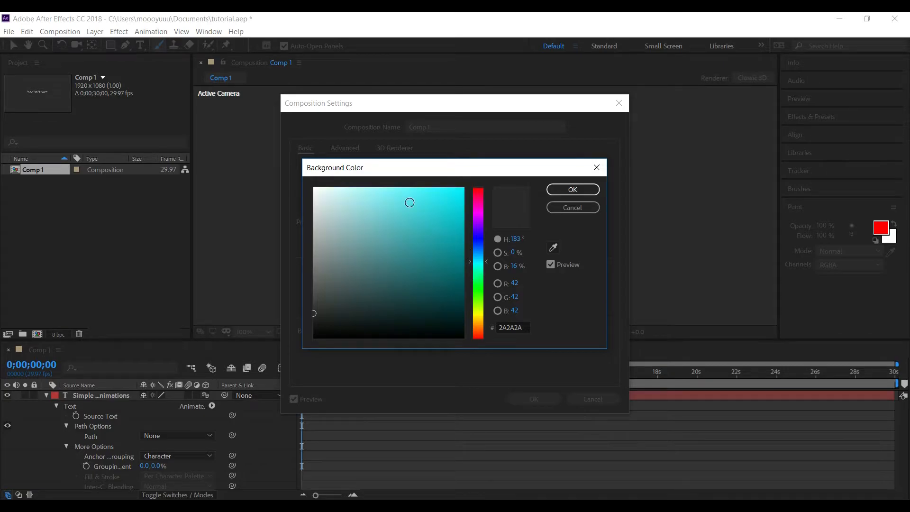
{"action": "left_click", "coordinate": [407, 248]}
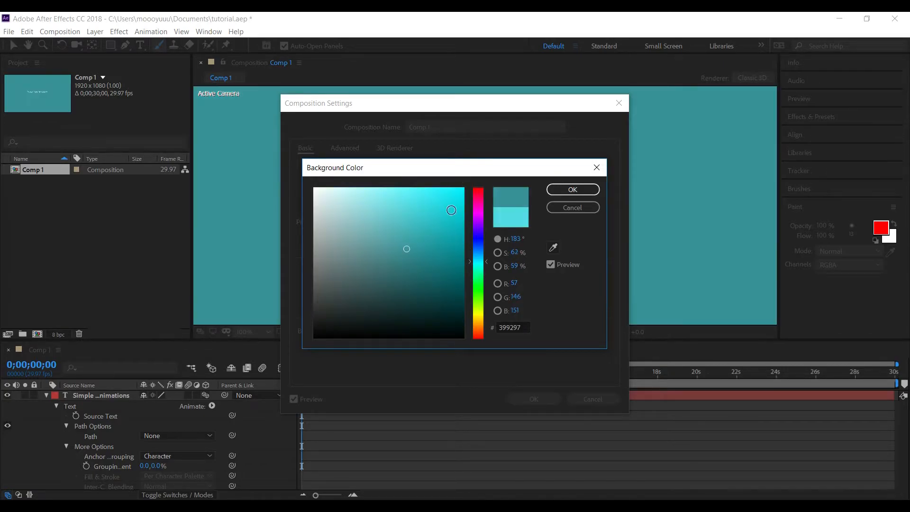
{"action": "left_click", "coordinate": [581, 189]}
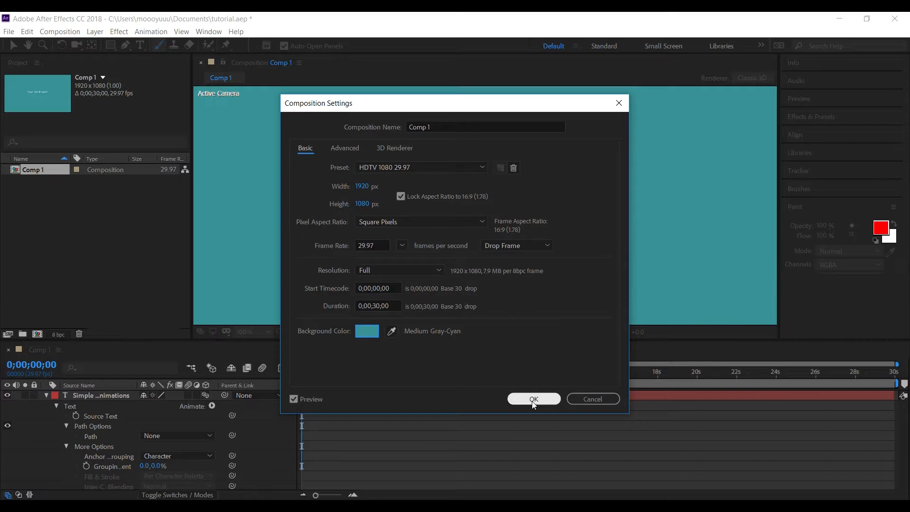
{"action": "left_click", "coordinate": [533, 399]}
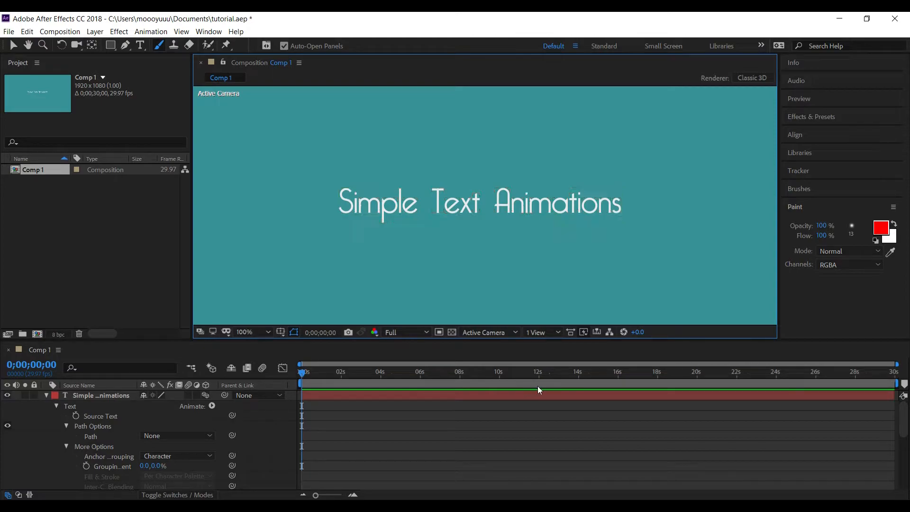
Step: Set the title's Anchor Point to 271, -15 near the middle of the text and its Position to 921, 519
{"action": "left_click", "coordinate": [55, 406]}
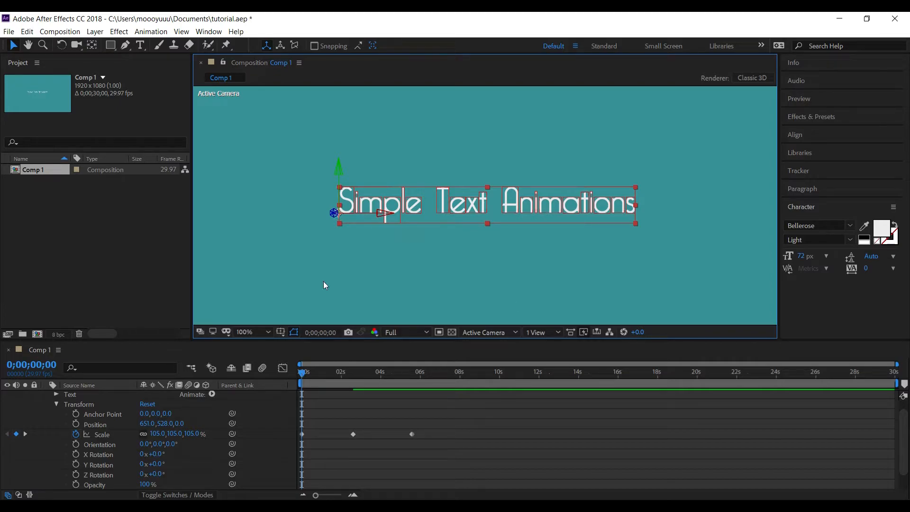
{"action": "left_click_drag", "start_coordinate": [145, 413], "coordinate": [309, 421]}
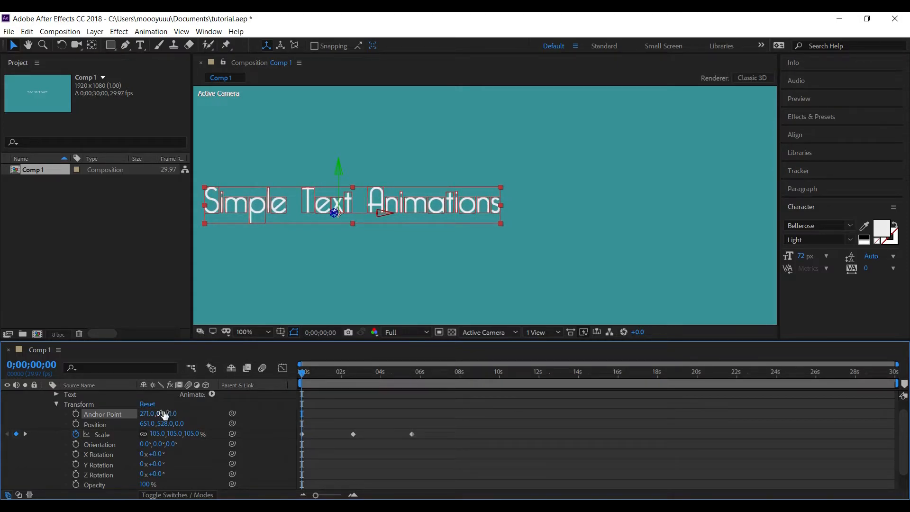
{"action": "left_click_drag", "start_coordinate": [164, 415], "coordinate": [138, 423]}
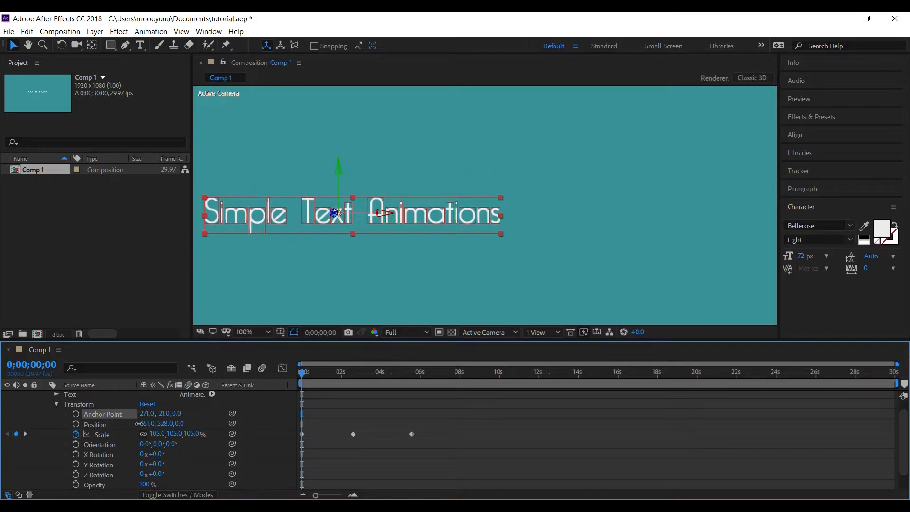
{"action": "left_click_drag", "start_coordinate": [144, 425], "coordinate": [298, 420]}
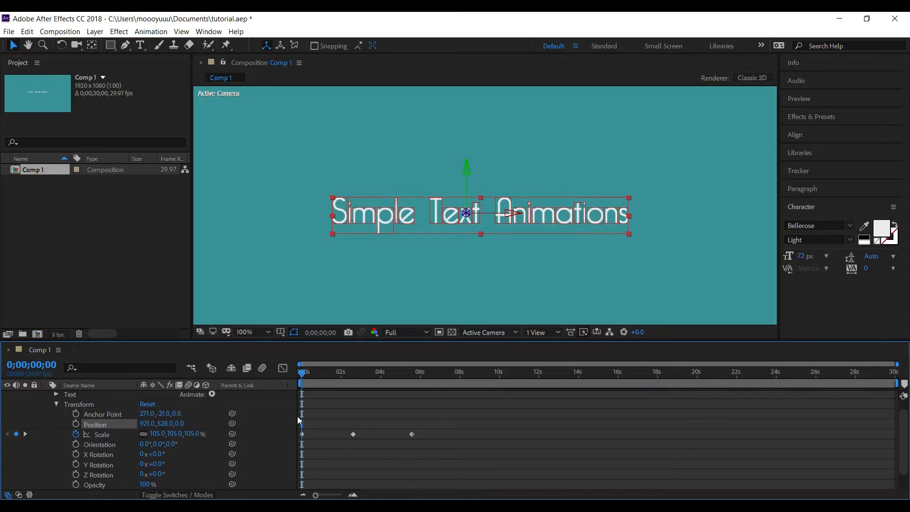
{"action": "key", "text": "ctrl+z"}
{"action": "key", "text": "ctrl+z"}
{"action": "key", "text": "ctrl+z"}
{"action": "key", "text": "ctrl+z"}
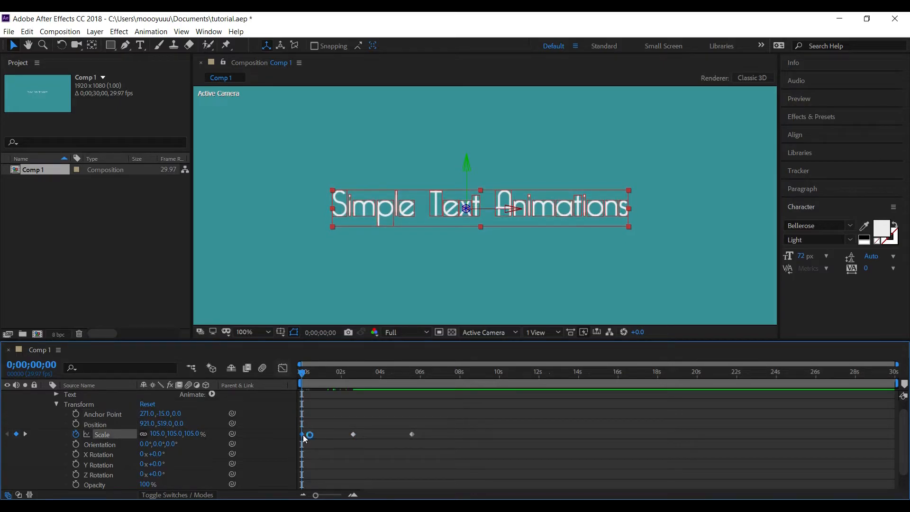
Step: Replace the title's first Scale keyframe with 18% at 0;00;00;00 and copy it to 0;00;05;18 in place of the last keyframe
{"action": "key", "text": "Delete"}
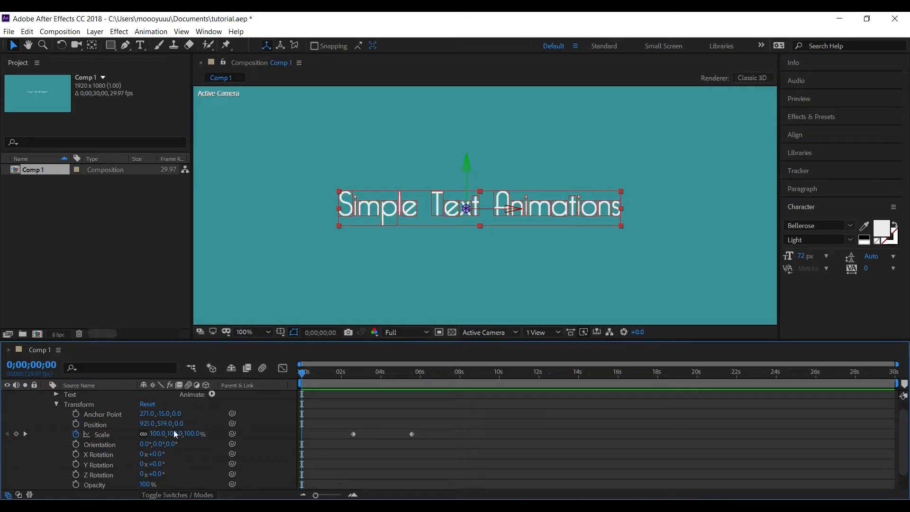
{"action": "left_click_drag", "start_coordinate": [161, 437], "coordinate": [118, 440]}
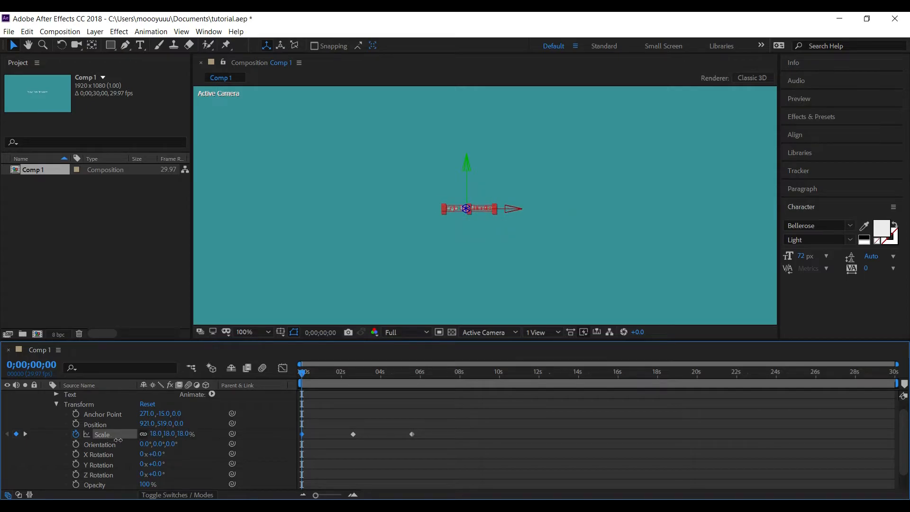
{"action": "right_click", "coordinate": [302, 435]}
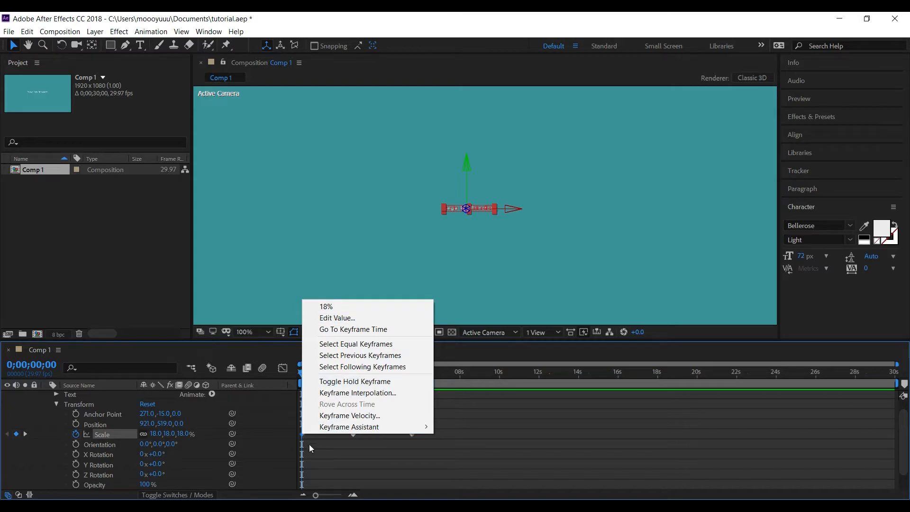
{"action": "left_click", "coordinate": [303, 435]}
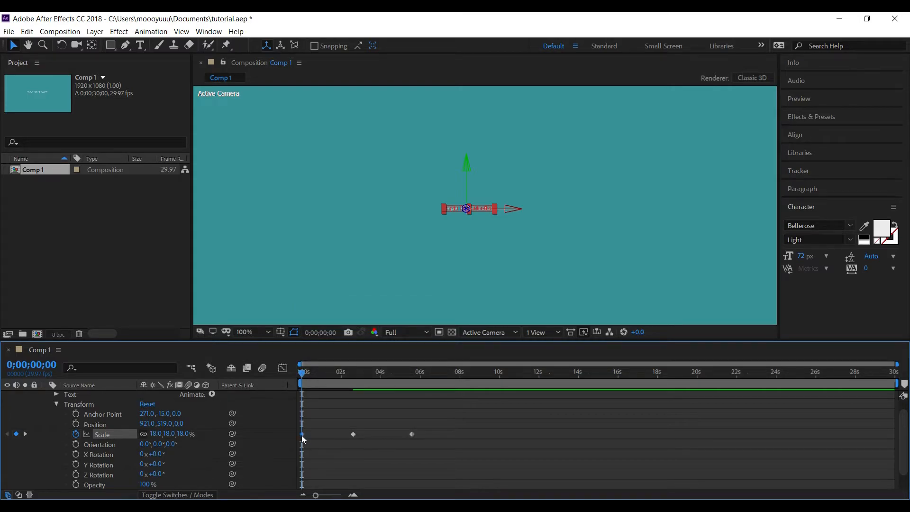
{"action": "mouse_move", "coordinate": [302, 435]}
{"action": "left_click_drag", "start_coordinate": [302, 377], "coordinate": [412, 392]}
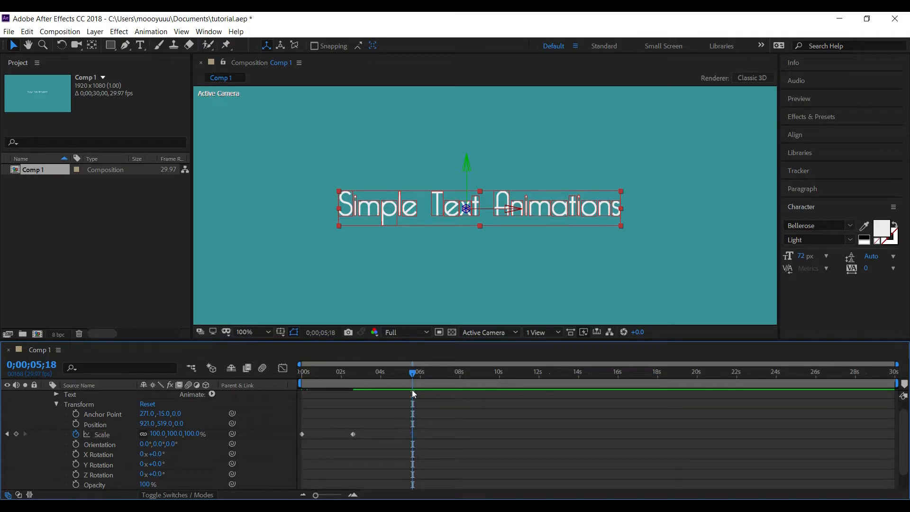
{"action": "key", "text": "ctrl+v"}
Step: Preview the title's growing and shrinking Scale animation from the beginning of the composition
{"action": "left_click_drag", "start_coordinate": [413, 376], "coordinate": [283, 392]}
{"action": "key", "text": "space"}
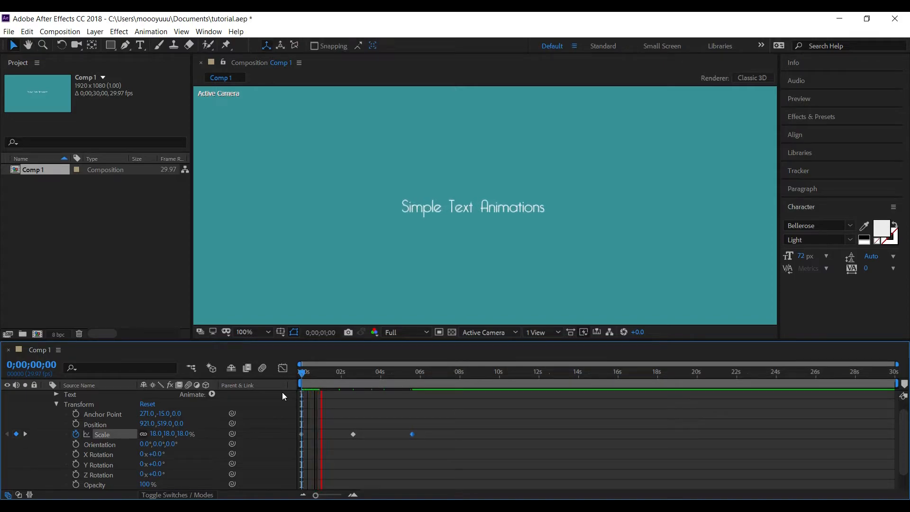
{"action": "key", "text": "space"}
{"action": "key", "text": "space"}
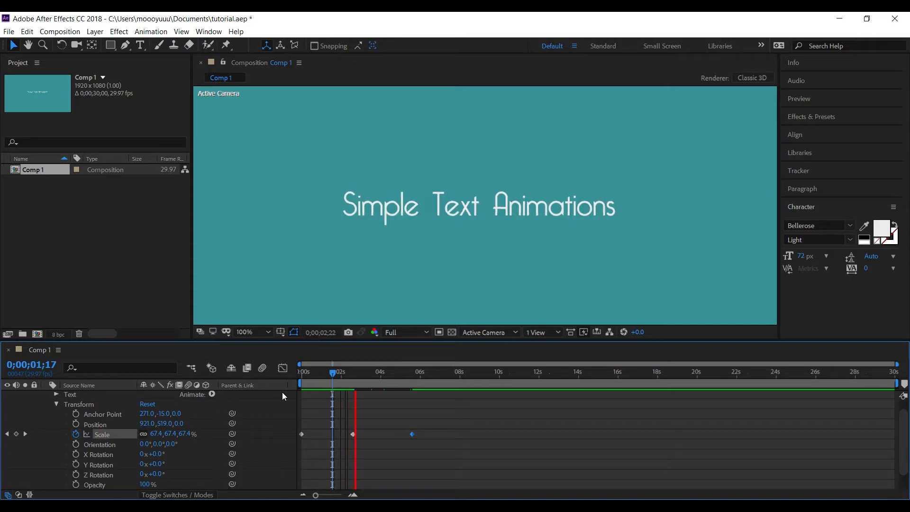
{"action": "key", "text": "space"}
Step: Move the middle Scale keyframe earlier to about 0;00;02;06 and the last one to about 0;00;04;26
{"action": "left_click", "coordinate": [353, 435]}
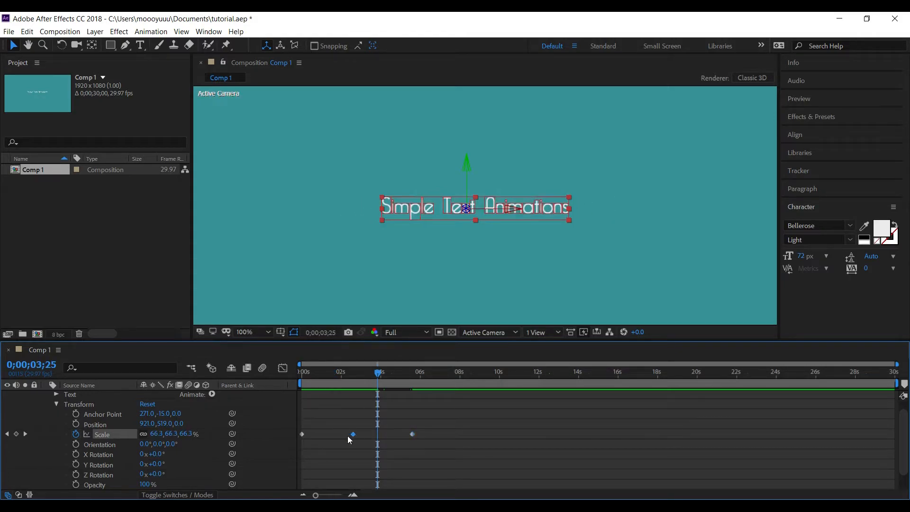
{"action": "left_click_drag", "start_coordinate": [353, 435], "coordinate": [351, 437]}
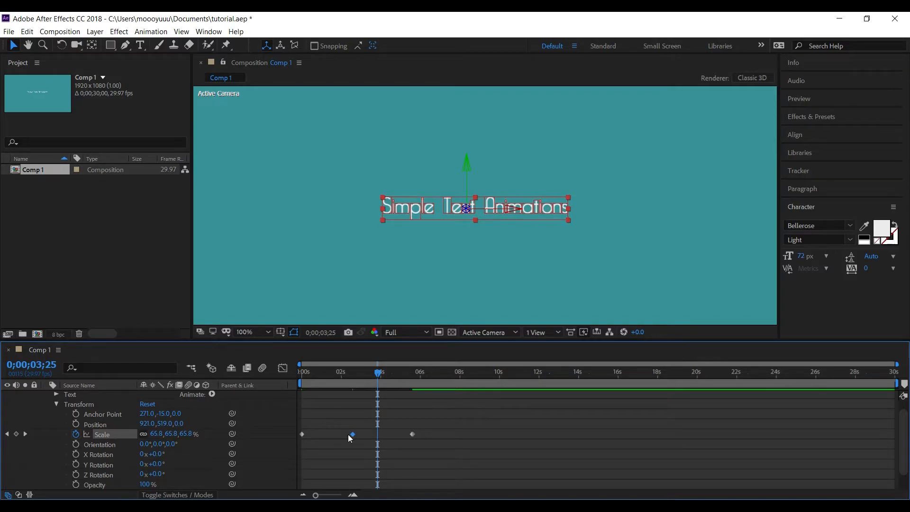
{"action": "left_click_drag", "start_coordinate": [352, 434], "coordinate": [345, 434]}
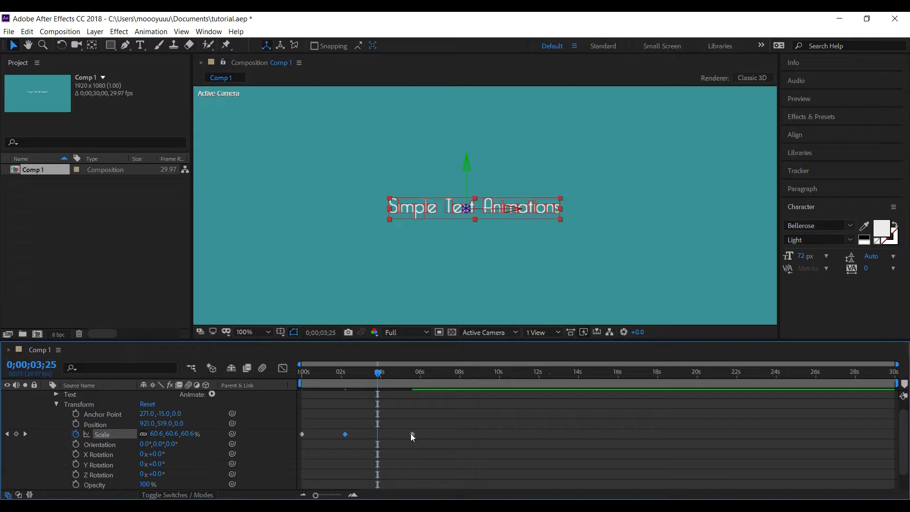
{"action": "left_click_drag", "start_coordinate": [412, 434], "coordinate": [397, 436]}
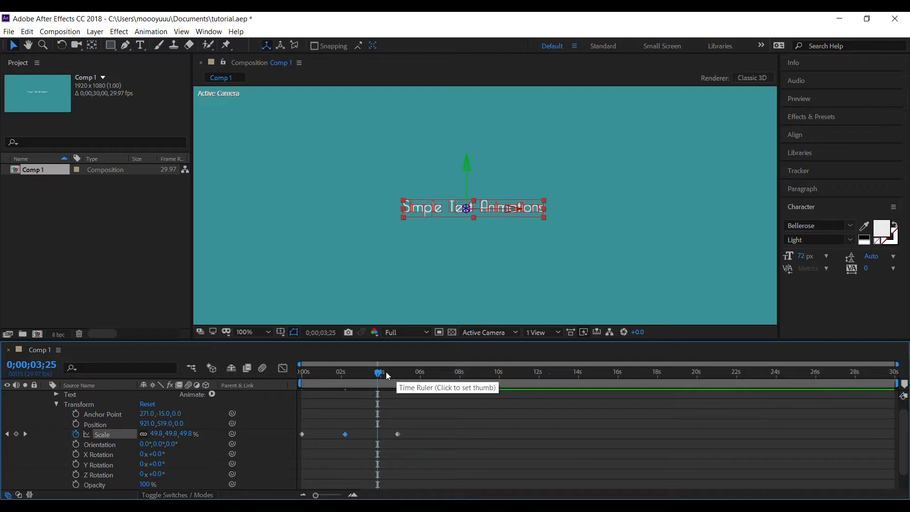
Step: Copy the title's middle 100% Scale keyframe to 0;00;02;22 so the text holds its full size
{"action": "left_click_drag", "start_coordinate": [374, 374], "coordinate": [346, 377]}
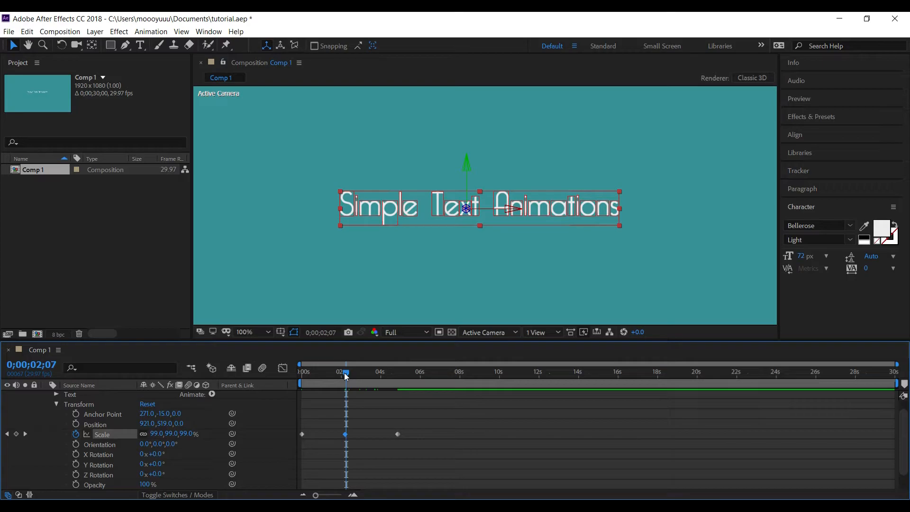
{"action": "left_click_drag", "start_coordinate": [345, 373], "coordinate": [346, 376]}
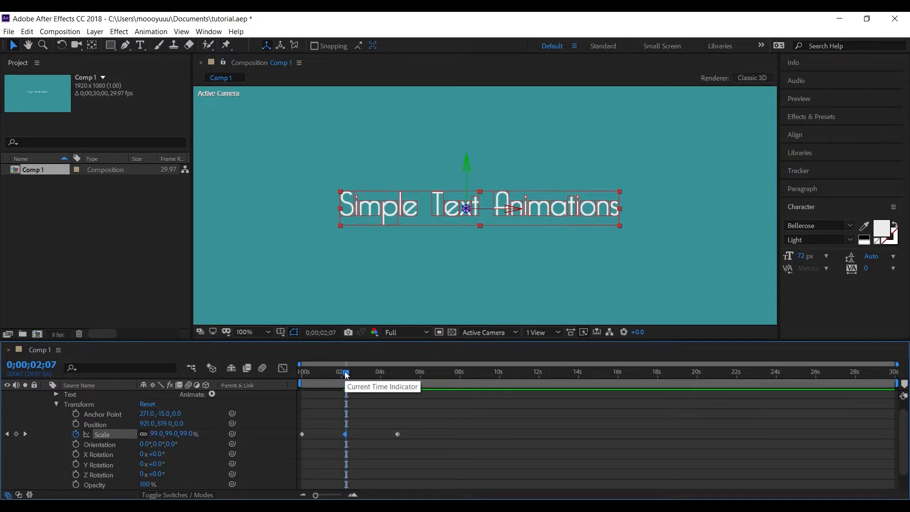
{"action": "left_click_drag", "start_coordinate": [345, 374], "coordinate": [355, 375]}
{"action": "key", "text": "ctrl+v"}
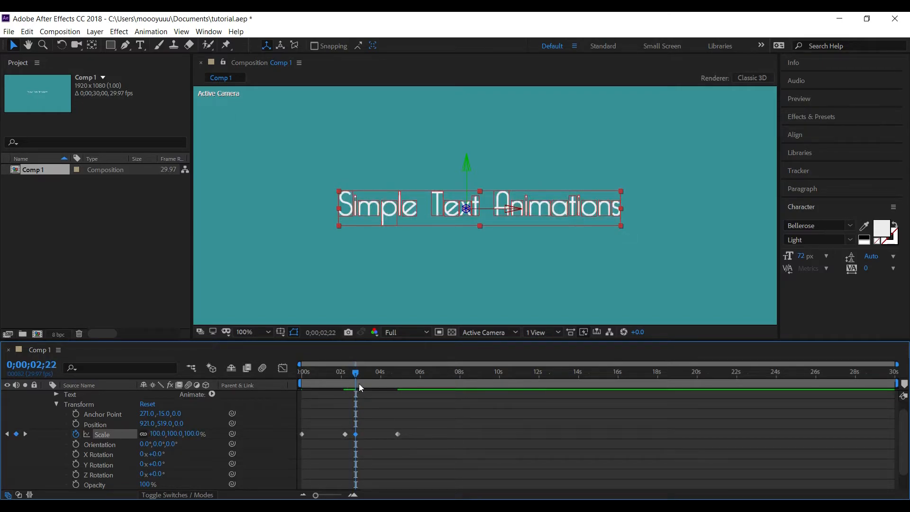
Step: Preview the Scale animation with its full-size hold from the beginning of the composition to 0;00;04;26
{"action": "left_click", "coordinate": [300, 379]}
{"action": "key", "text": "space"}
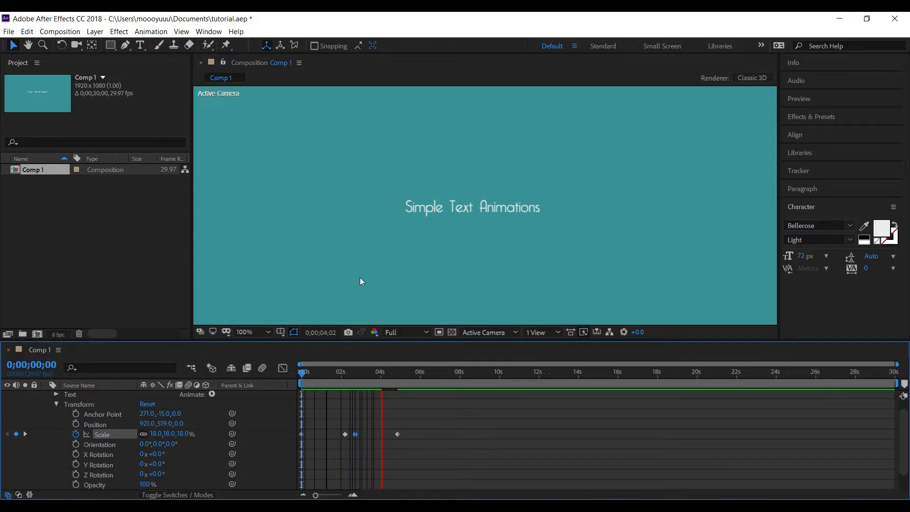
{"action": "key", "text": "space"}
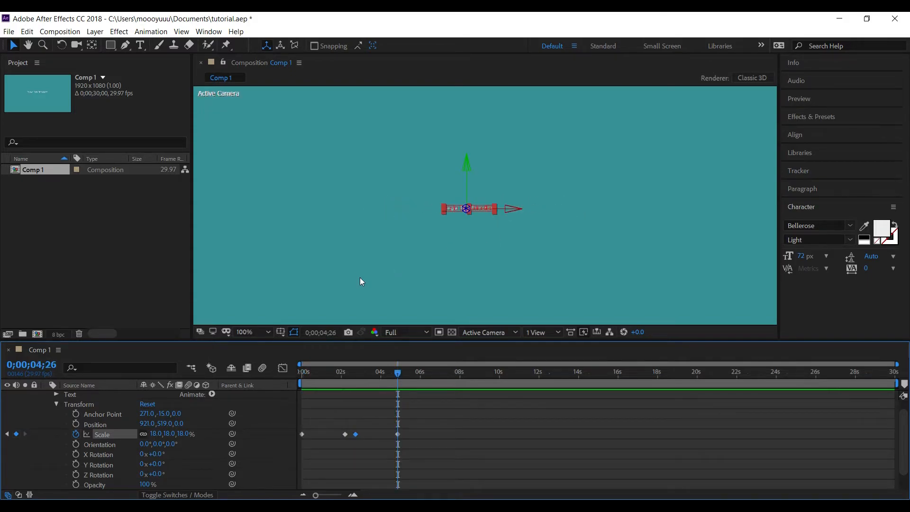
Step: Keyframe the title's Position to start at 269, 758 at 0;00;00;00 and hold at the centre from 0;00;02;06 to 0;00;02;24
{"action": "left_click", "coordinate": [75, 424]}
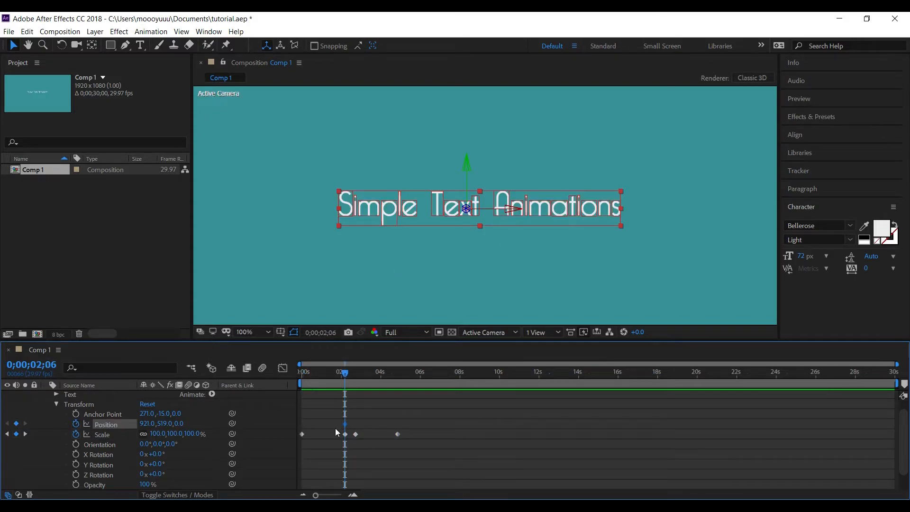
{"action": "left_click", "coordinate": [355, 375]}
{"action": "left_click_drag", "start_coordinate": [356, 377], "coordinate": [358, 375]}
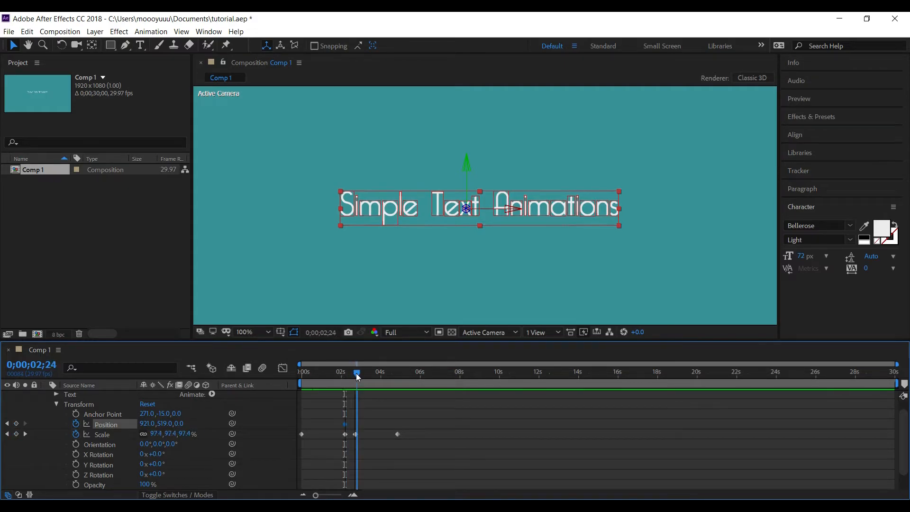
{"action": "left_click", "coordinate": [16, 424]}
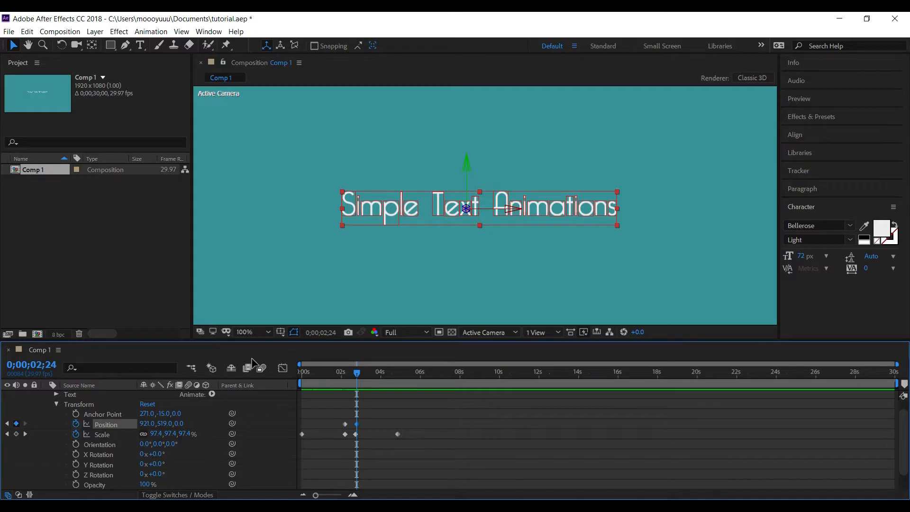
{"action": "left_click_drag", "start_coordinate": [291, 372], "coordinate": [245, 374]}
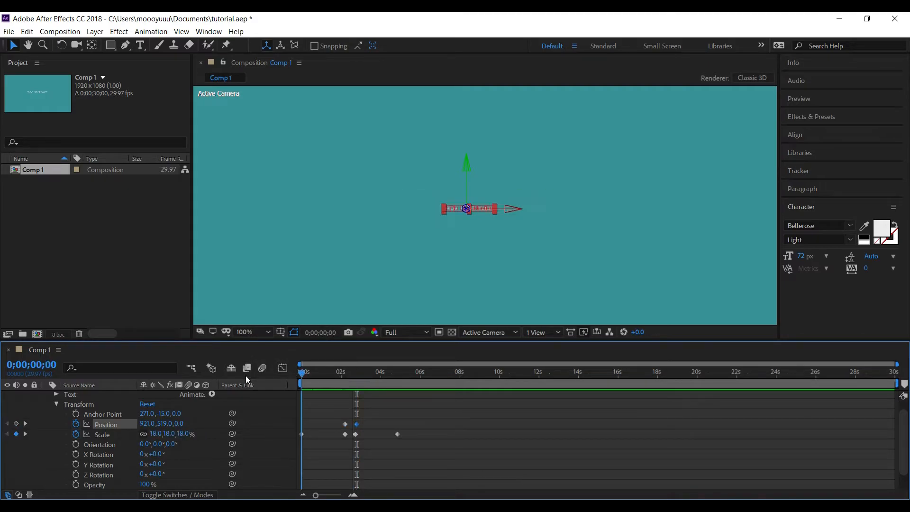
{"action": "key", "text": "ctrl+v"}
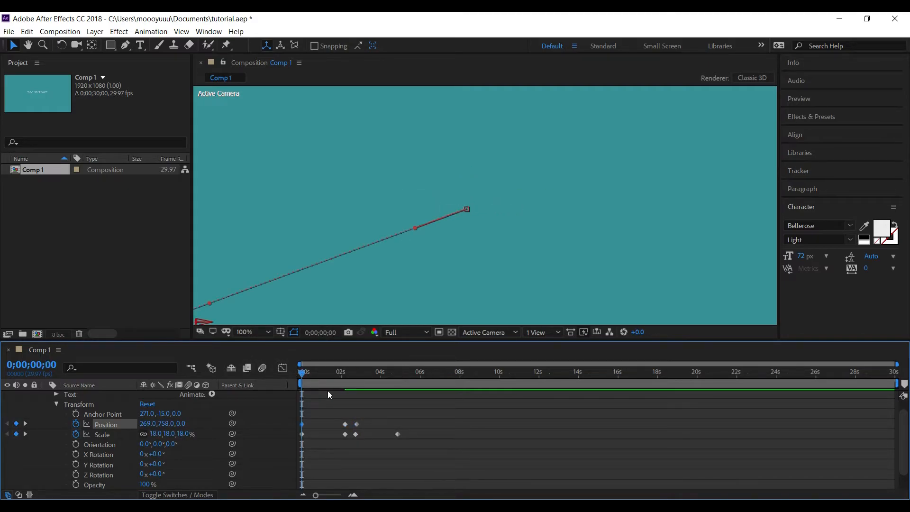
Step: Set the title's Position to about 1636, 759 at 0;00;04;26 and preview the motion from the beginning
{"action": "left_click_drag", "start_coordinate": [311, 372], "coordinate": [398, 391]}
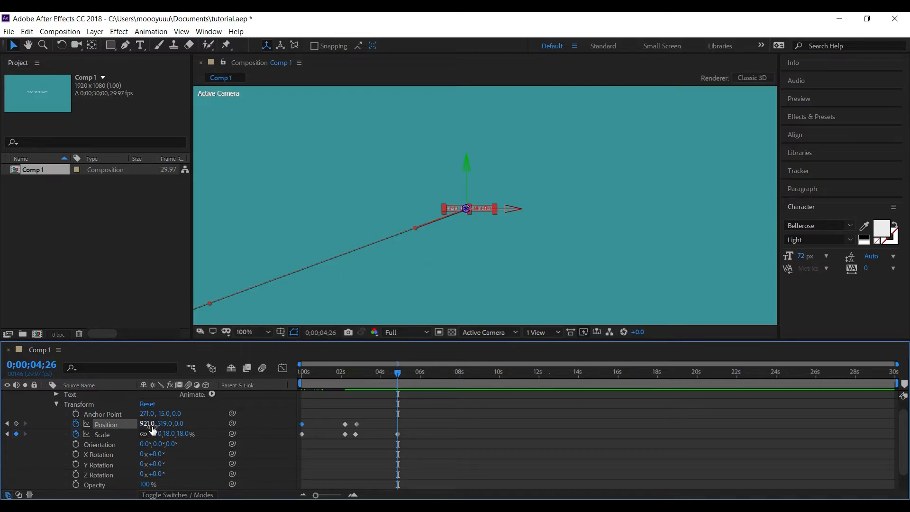
{"action": "left_click_drag", "start_coordinate": [163, 427], "coordinate": [260, 428]}
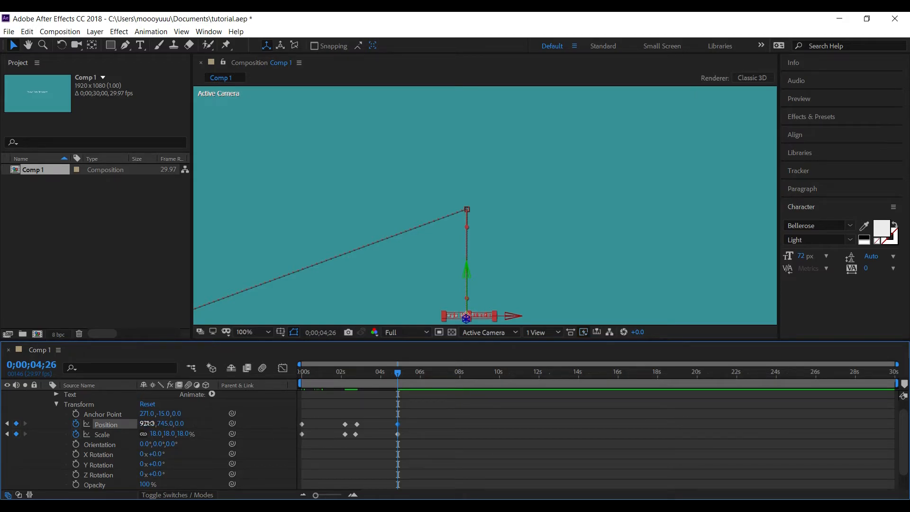
{"action": "left_click_drag", "start_coordinate": [149, 424], "coordinate": [533, 422]}
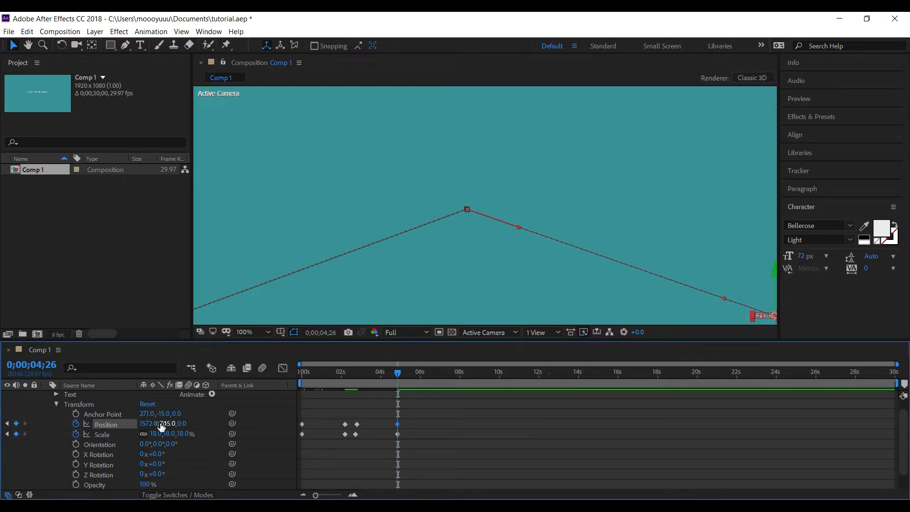
{"action": "left_click_drag", "start_coordinate": [164, 425], "coordinate": [187, 431]}
{"action": "key", "text": "Home"}
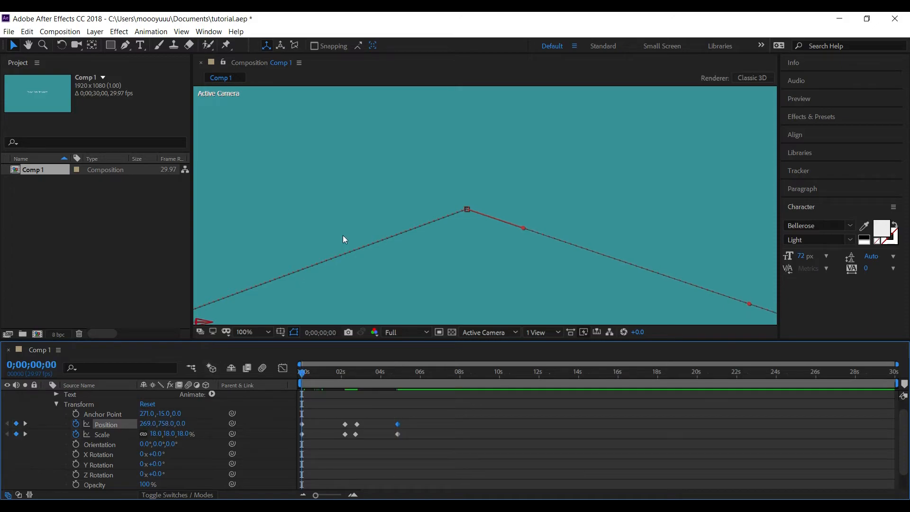
{"action": "key", "text": "space"}
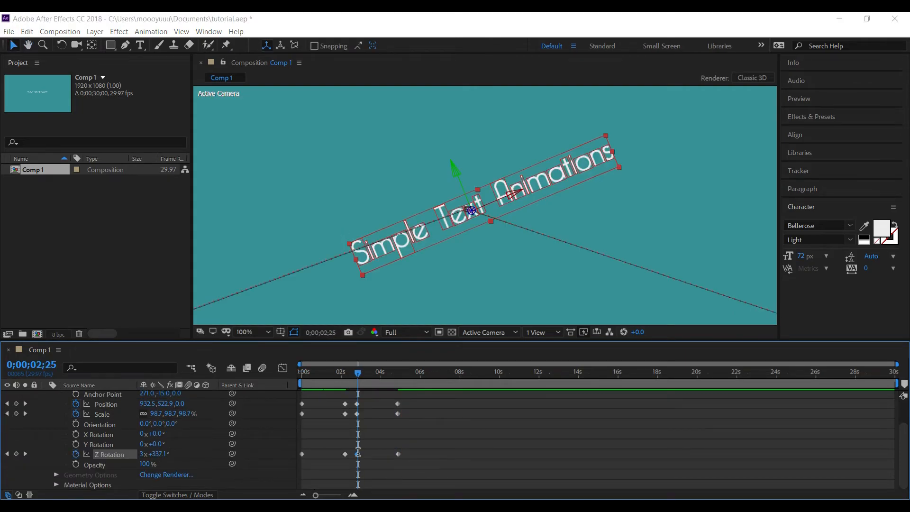
Step: Set the title's Z Rotation keyframe near 0;00;02;25 to -4 revolutions and move it to about 0;00;04;26
{"action": "double_click", "coordinate": [358, 454]}
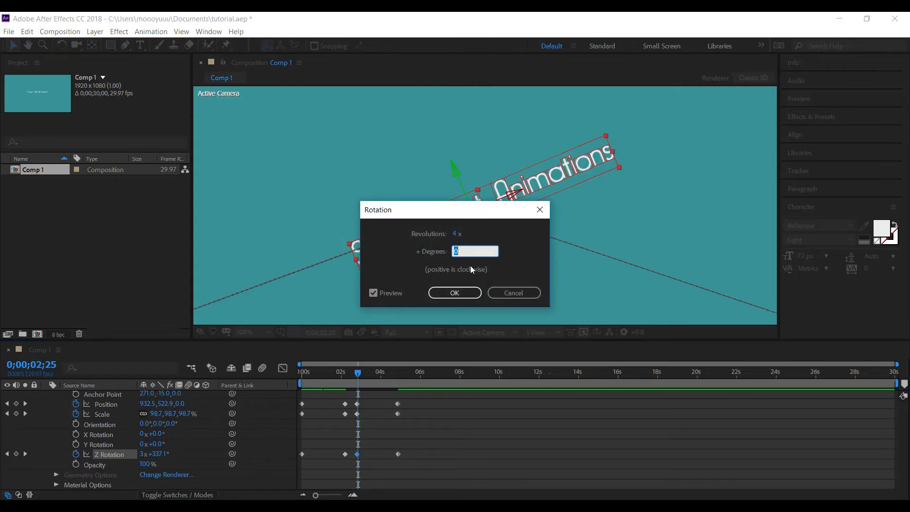
{"action": "left_click", "coordinate": [457, 234]}
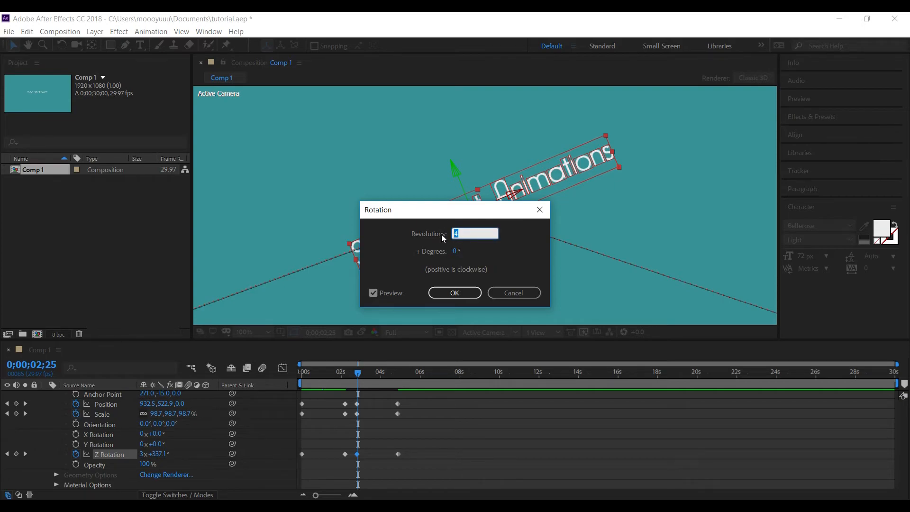
{"action": "type", "text": "-3"}
{"action": "key", "text": "Return"}
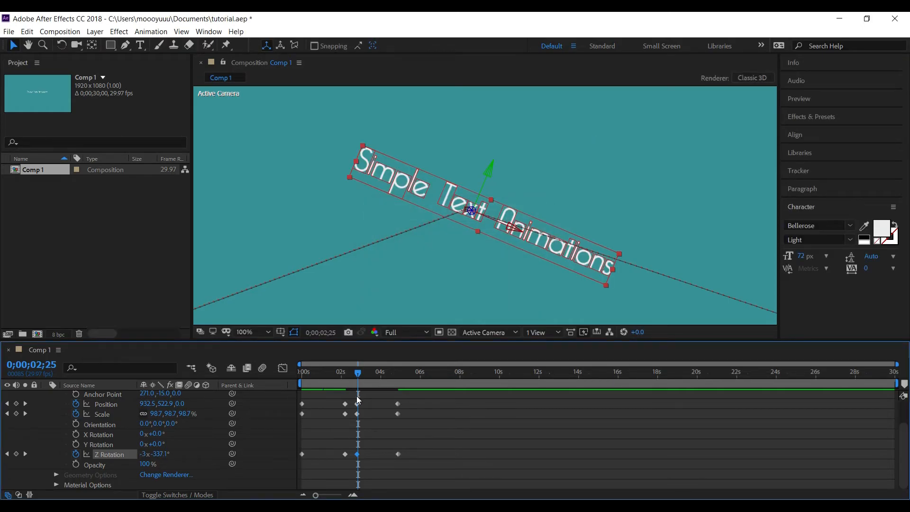
{"action": "mouse_move", "coordinate": [358, 374]}
{"action": "left_mouse_down"}
{"action": "mouse_move", "coordinate": [394, 376]}
{"action": "mouse_move", "coordinate": [345, 376]}
{"action": "left_mouse_up"}
{"action": "mouse_move", "coordinate": [400, 454]}
{"action": "left_mouse_down"}
{"action": "mouse_move", "coordinate": [362, 455]}
{"action": "mouse_move", "coordinate": [399, 454]}
{"action": "left_mouse_up"}
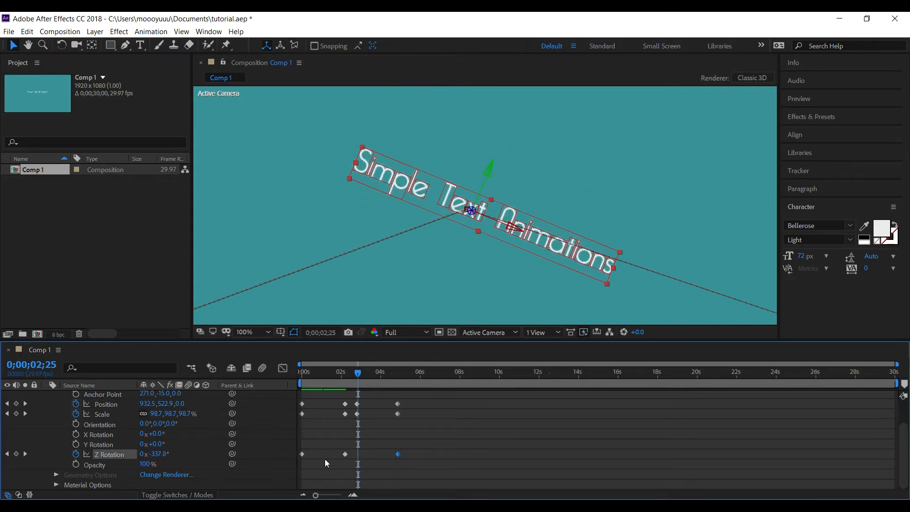
Step: Copy the title's 0° Z Rotation keyframe from 0;00;02;06 to 0;00;02;25 so the text stays level between them
{"action": "right_click", "coordinate": [344, 454]}
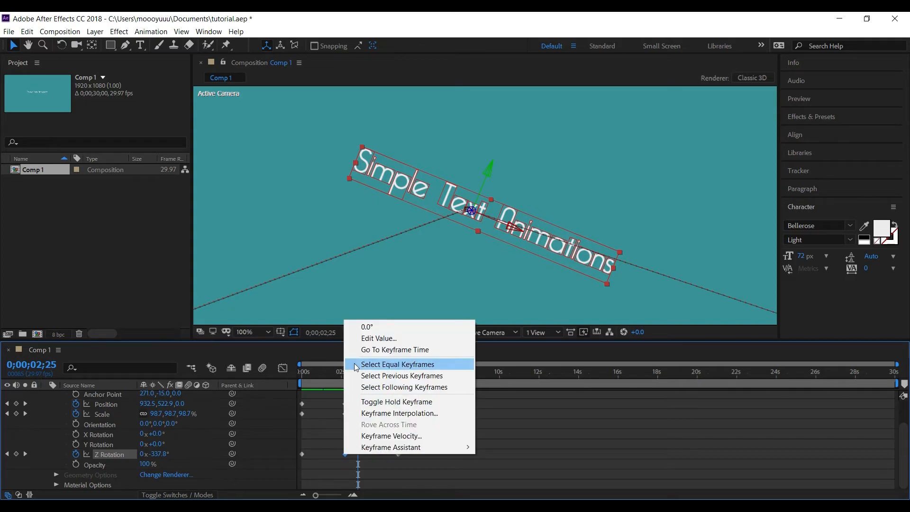
{"action": "left_click", "coordinate": [325, 291]}
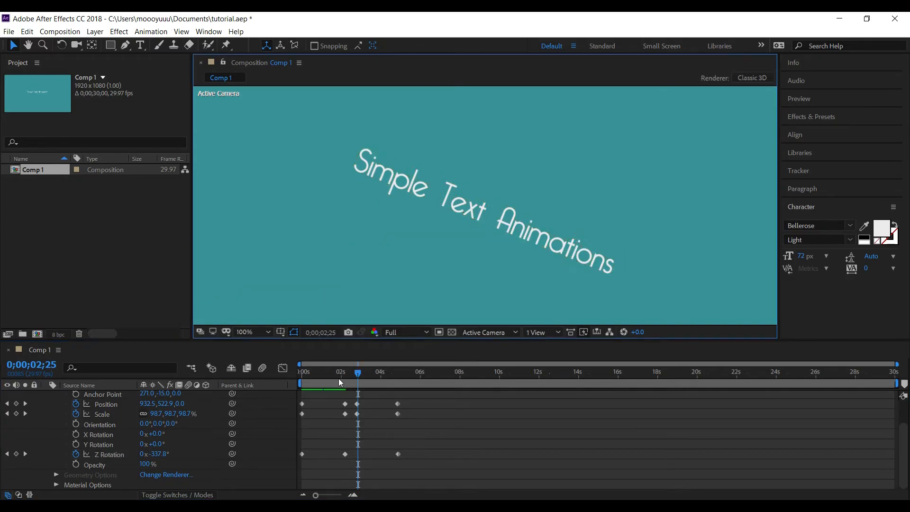
{"action": "left_click", "coordinate": [346, 455]}
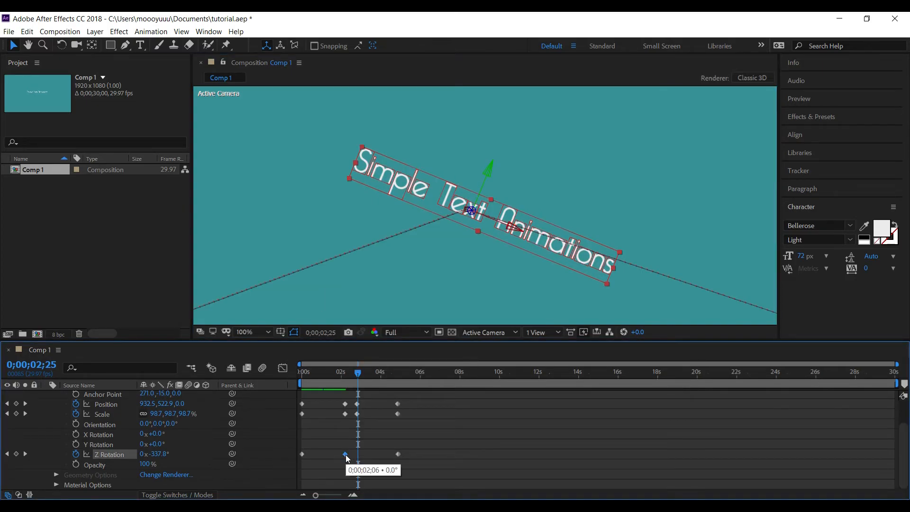
{"action": "key", "text": "ctrl+c"}
{"action": "key", "text": "ctrl+v"}
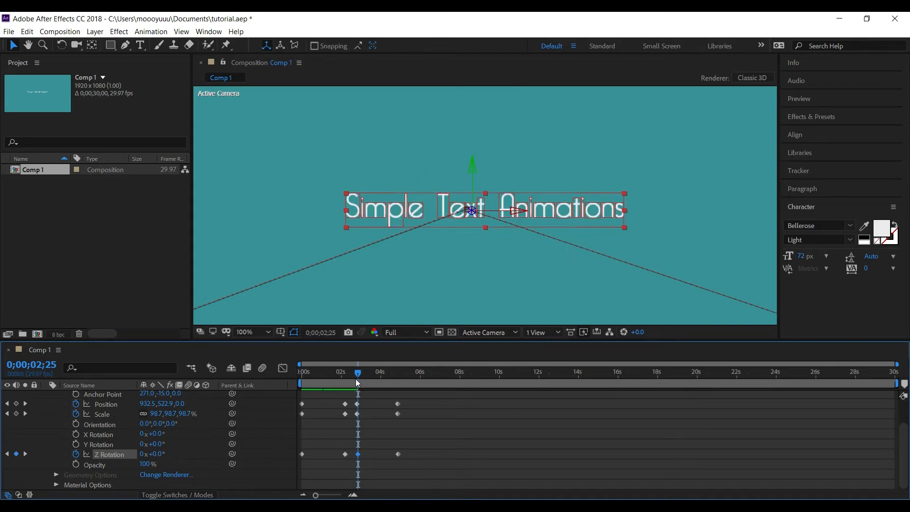
Step: Set the title's first Z Rotation keyframe at 0;00;00;00 to 4 revolutions
{"action": "left_click_drag", "start_coordinate": [359, 378], "coordinate": [302, 383]}
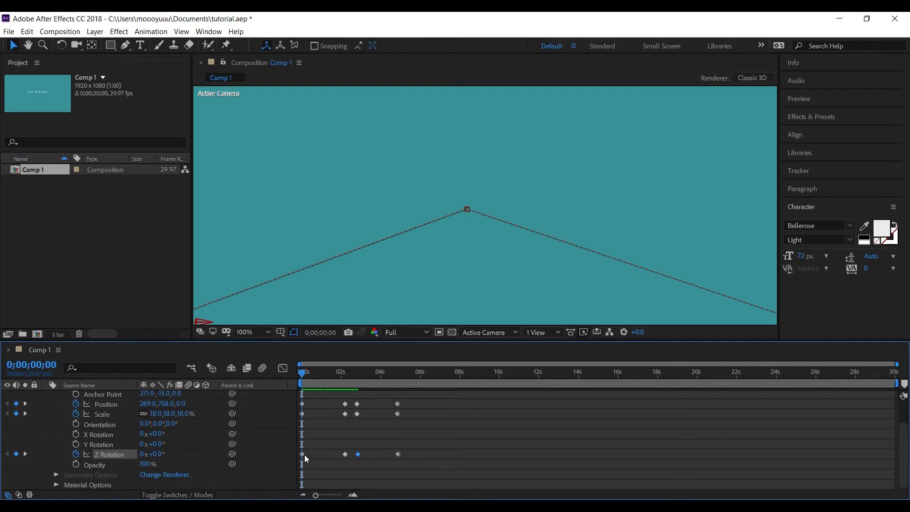
{"action": "mouse_move", "coordinate": [303, 453]}
{"action": "double_click", "coordinate": [302, 454]}
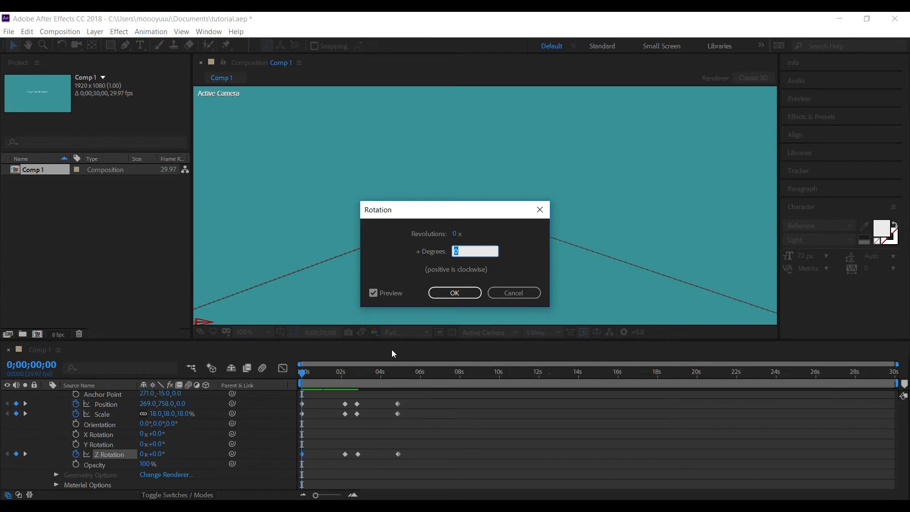
{"action": "left_click", "coordinate": [455, 234]}
{"action": "type", "text": "4"}
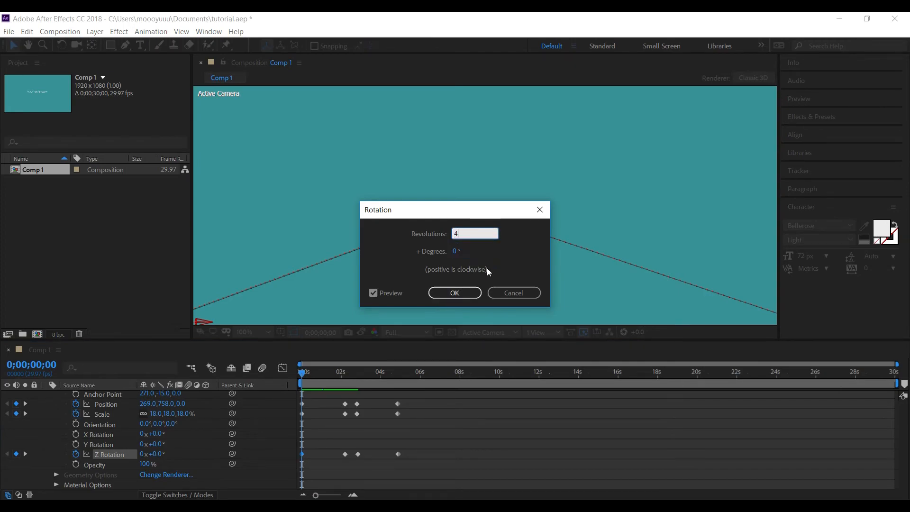
{"action": "left_click", "coordinate": [456, 293]}
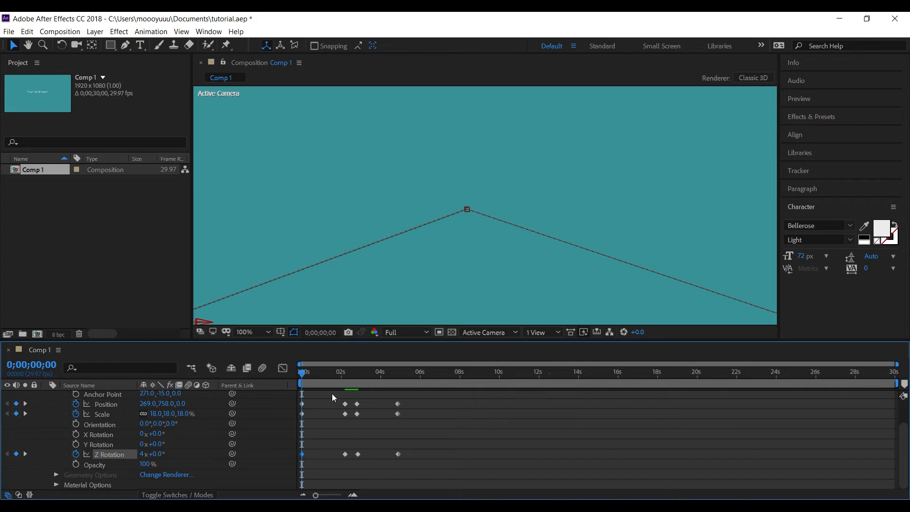
{"action": "left_click_drag", "start_coordinate": [302, 373], "coordinate": [349, 370]}
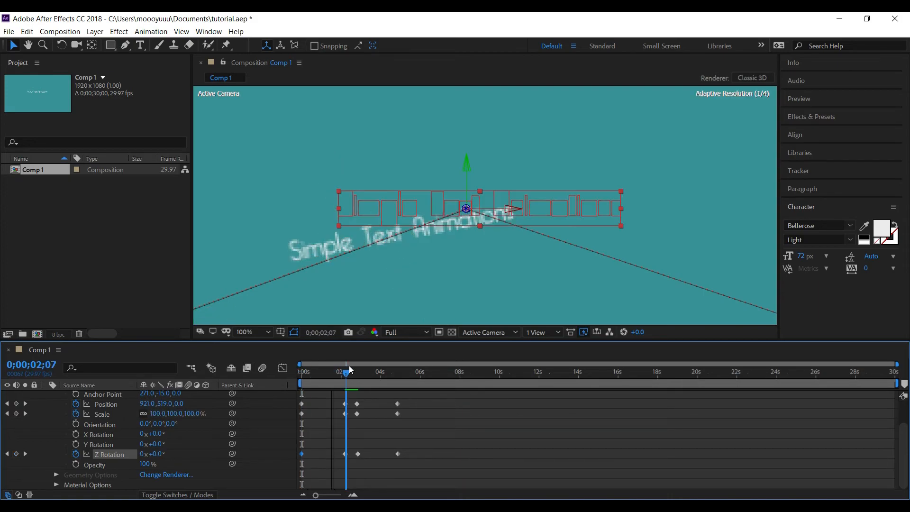
{"action": "key", "text": "Page_Up"}
{"action": "key", "text": "Page_Up"}
{"action": "key", "text": "Page_Up"}
{"action": "left_click", "coordinate": [346, 404]}
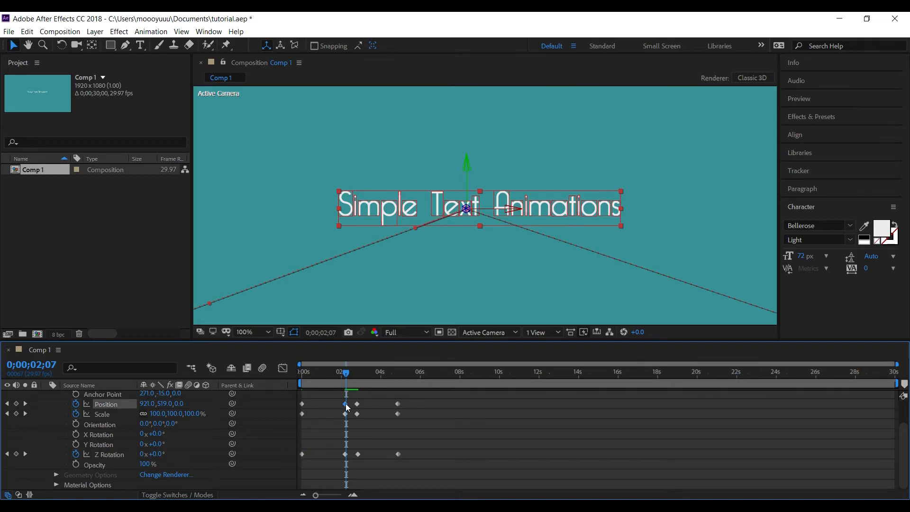
{"action": "double_click", "coordinate": [345, 406]}
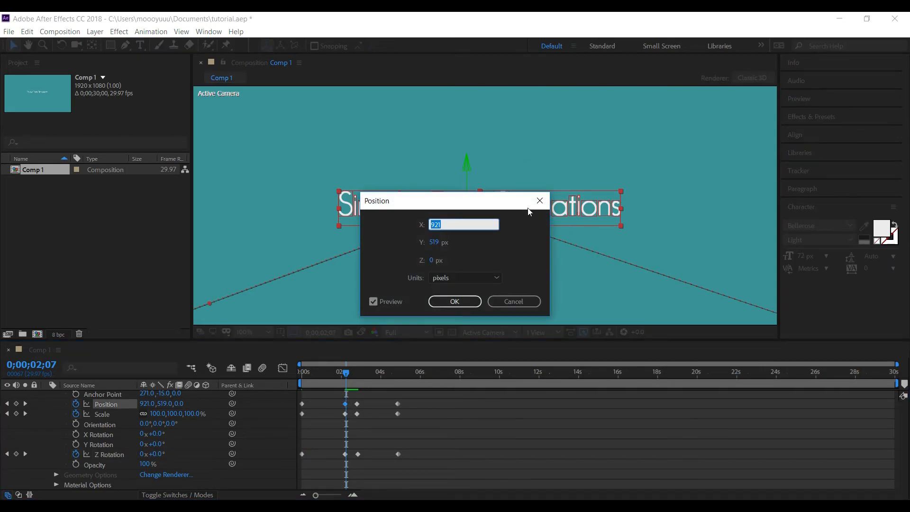
{"action": "left_click", "coordinate": [539, 202]}
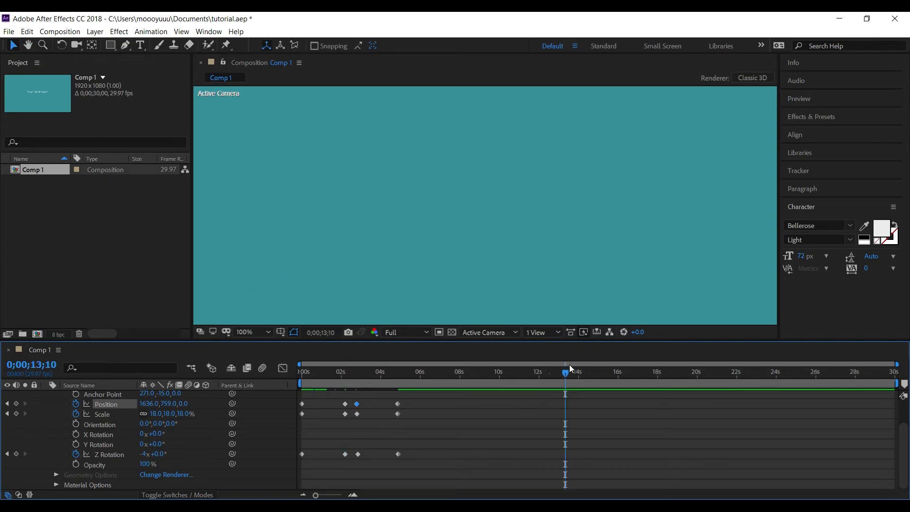
Step: Preview the combined Position, Scale and Z Rotation animation from the beginning to about 0;00;04;06
{"action": "left_click_drag", "start_coordinate": [568, 377], "coordinate": [264, 402]}
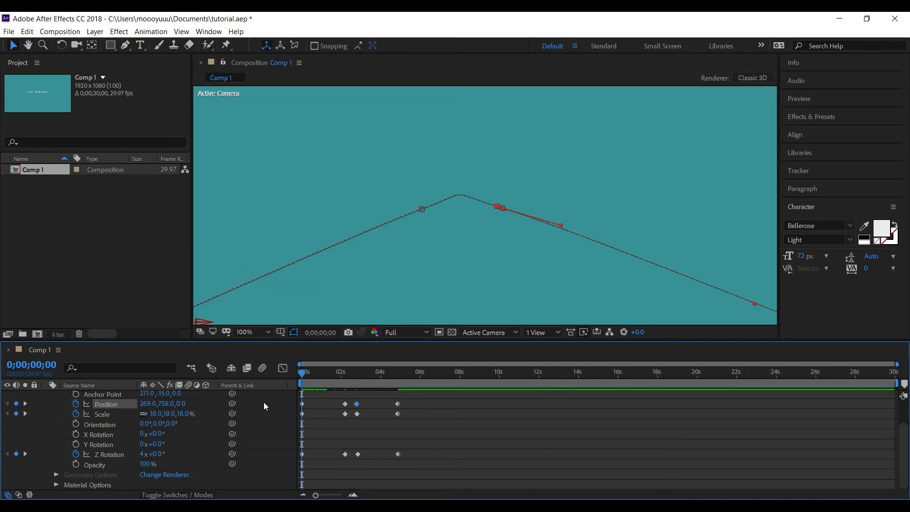
{"action": "key", "text": "space"}
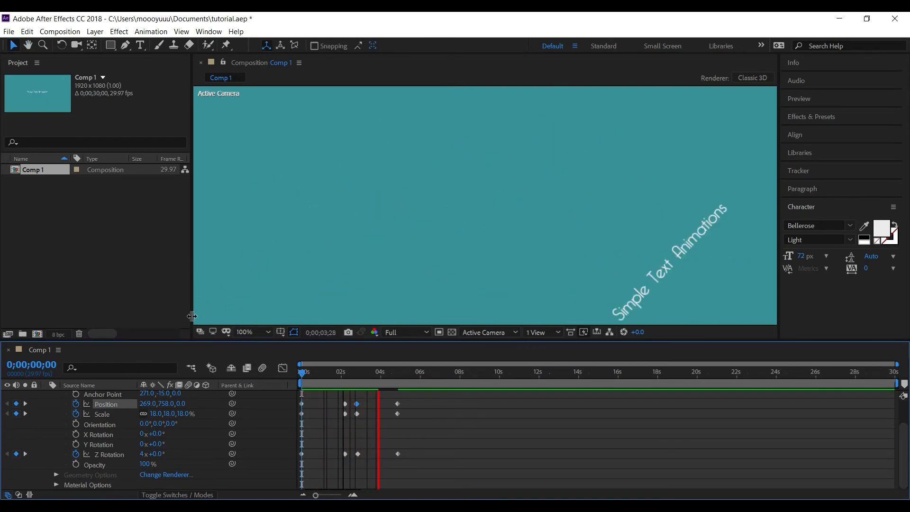
{"action": "key", "text": "space"}
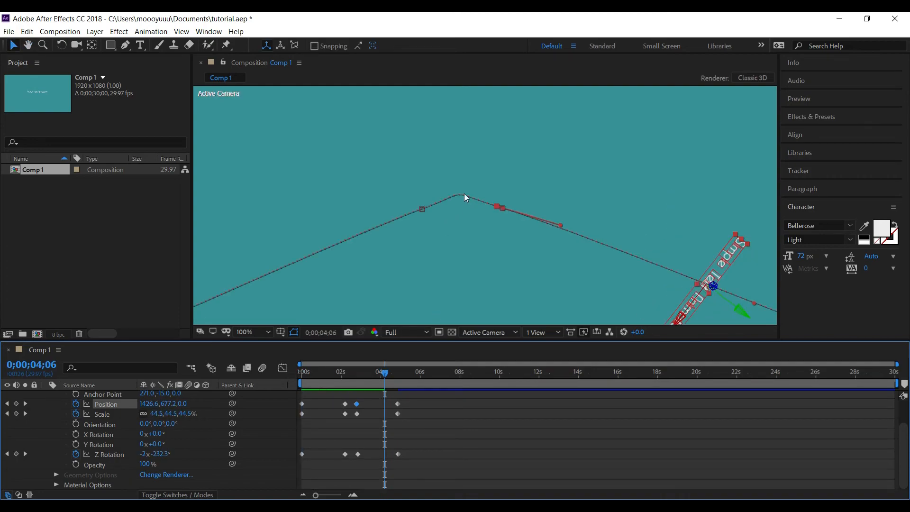
Step: Flatten the top of the title's motion path by adjusting the Bezier handles between the two middle Position keyframes
{"action": "left_click", "coordinate": [461, 194]}
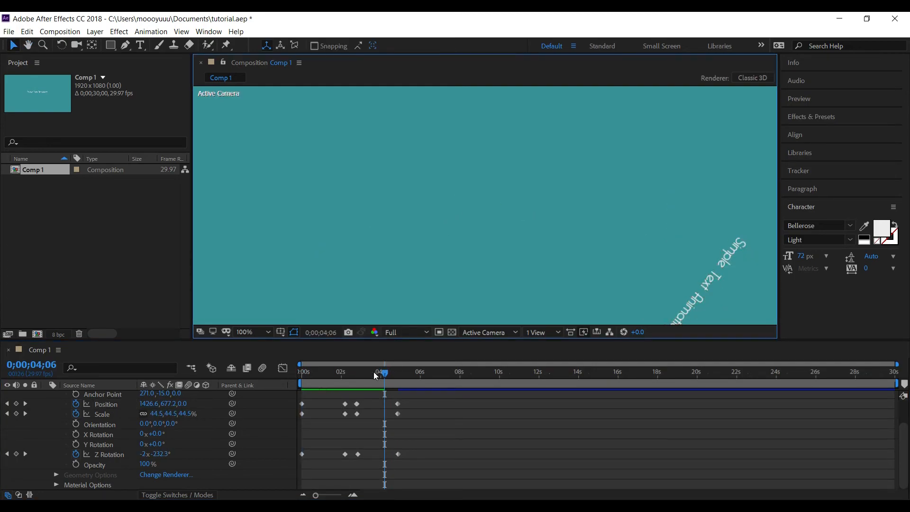
{"action": "left_click", "coordinate": [106, 404]}
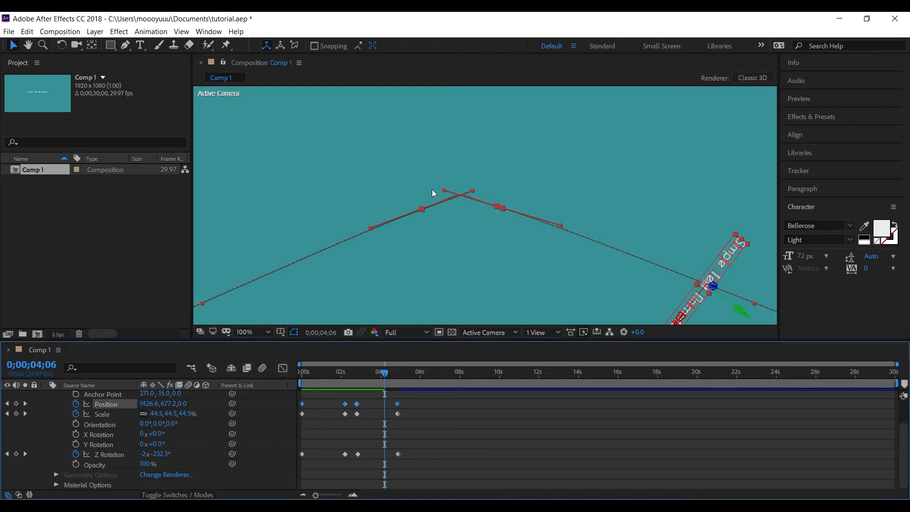
{"action": "left_click_drag", "start_coordinate": [447, 190], "coordinate": [447, 202]}
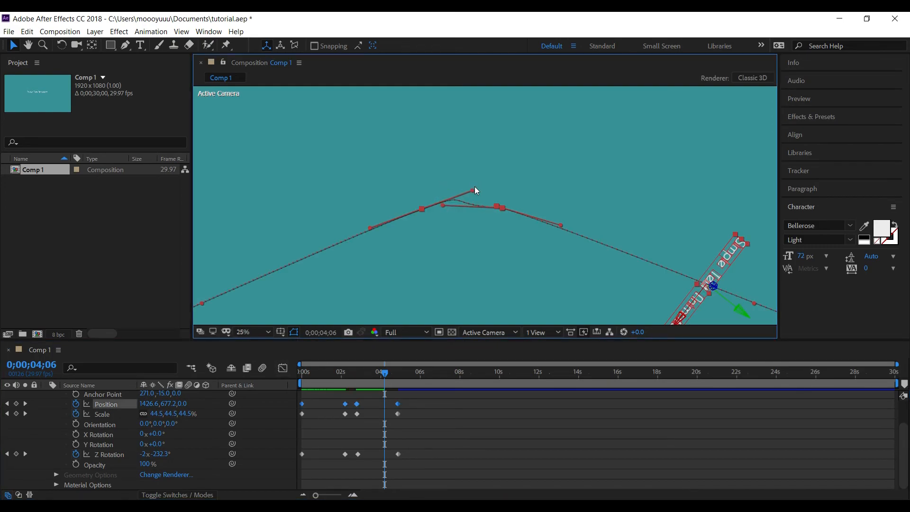
{"action": "key", "text": "comma"}
{"action": "key", "text": "comma"}
{"action": "key", "text": "comma"}
{"action": "key", "text": "comma"}
{"action": "scroll", "coordinate": [490, 203], "scroll_direction": "up", "scroll_amount": 4}
{"action": "left_click_drag", "start_coordinate": [474, 192], "coordinate": [476, 213]}
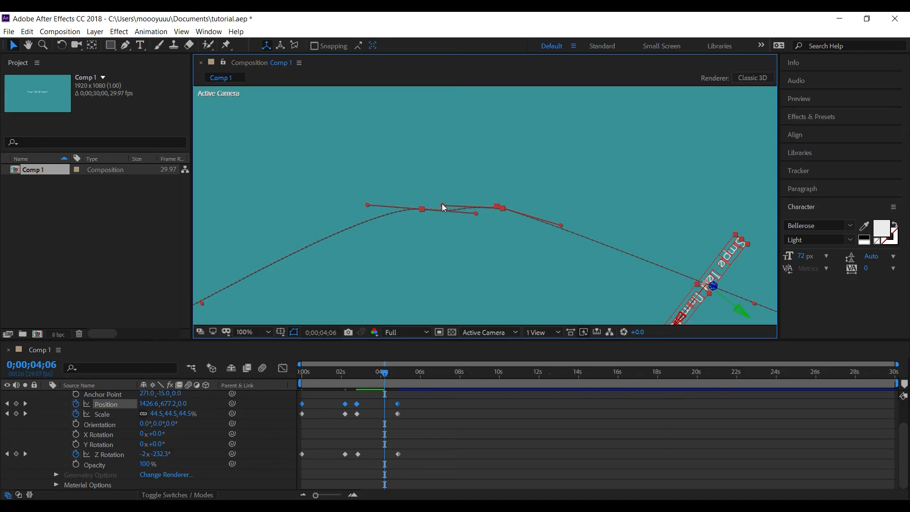
{"action": "left_click_drag", "start_coordinate": [441, 203], "coordinate": [481, 207]}
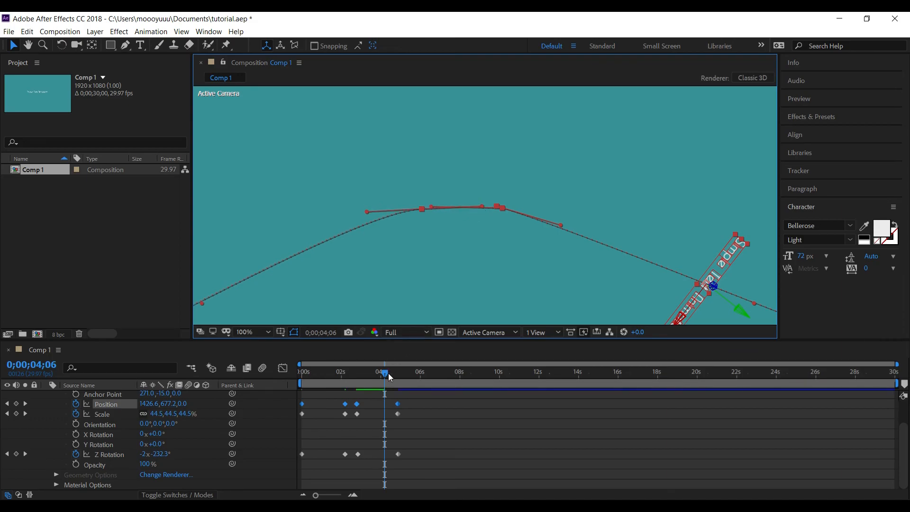
Step: Preview the title's movement along the smoothed motion path from the beginning of the composition
{"action": "left_click_drag", "start_coordinate": [385, 375], "coordinate": [240, 381]}
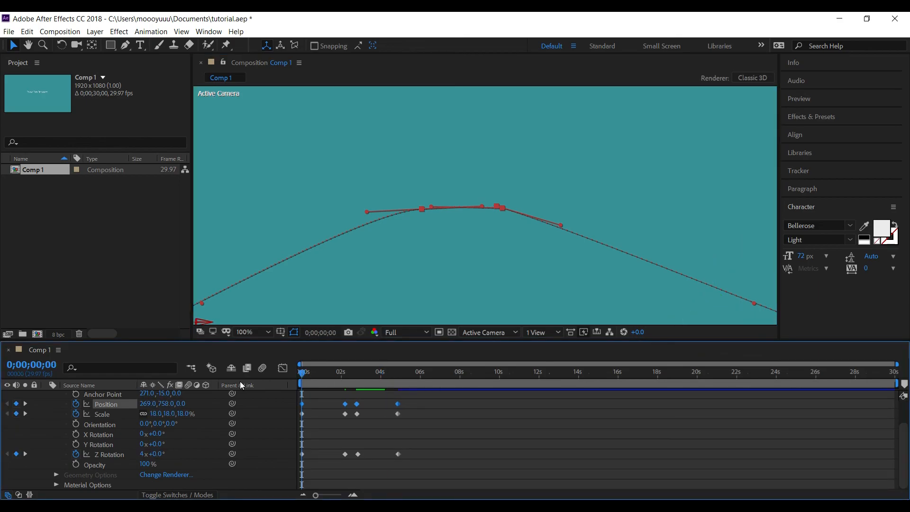
{"action": "key", "text": "space"}
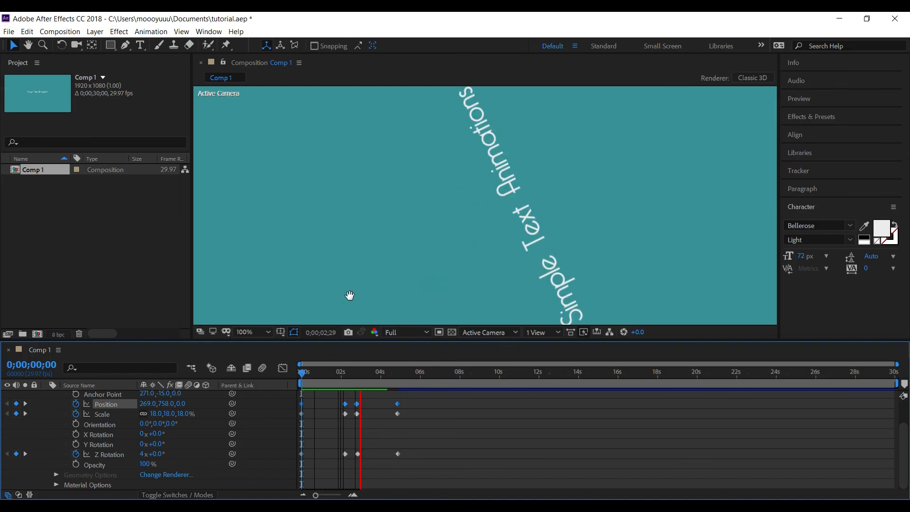
{"action": "key", "text": "space"}
Step: Spread the middle Position, Scale and Z Rotation keyframes to about 1.5 and 3.6 seconds and preview the slower hold
{"action": "left_click_drag", "start_coordinate": [345, 404], "coordinate": [297, 373]}
{"action": "key", "text": "space"}
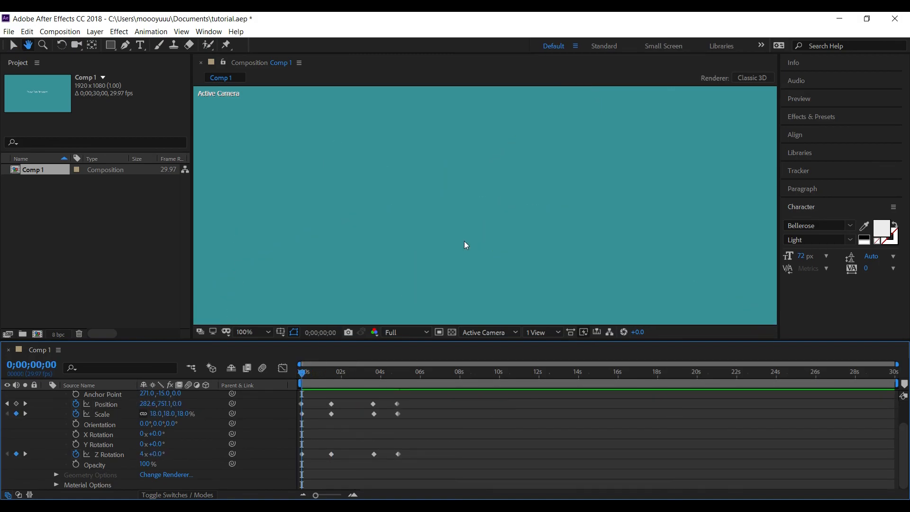